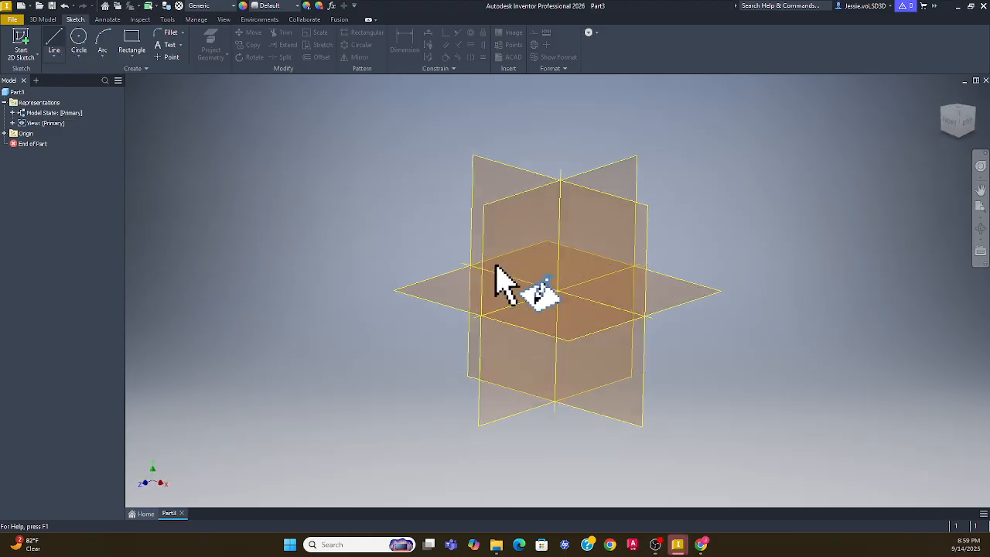
Start a new 2D sketch on the XY plane of the empty part
left_click(491, 173)
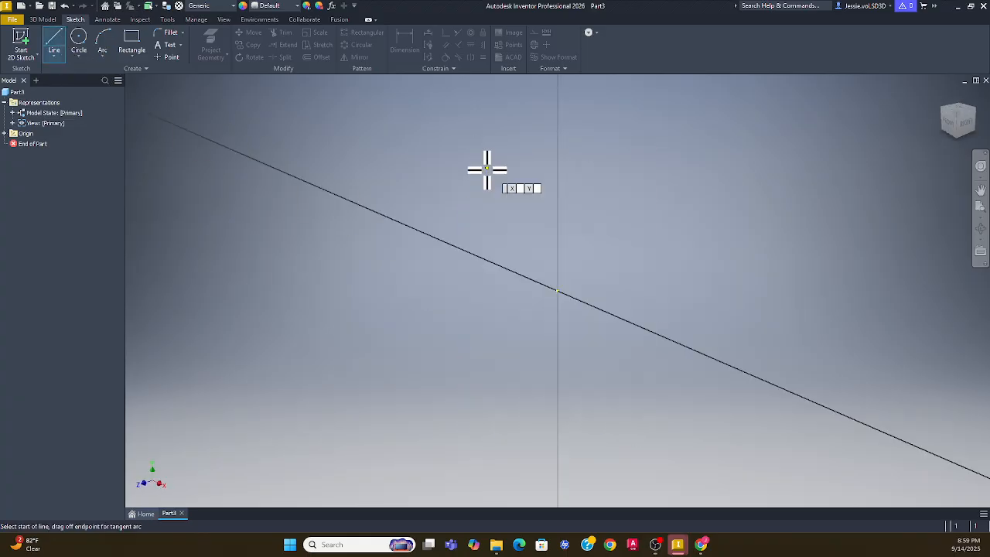
Draw four connected lines forming a tall, narrow closed rectangle left of the origin
left_click(397, 198)
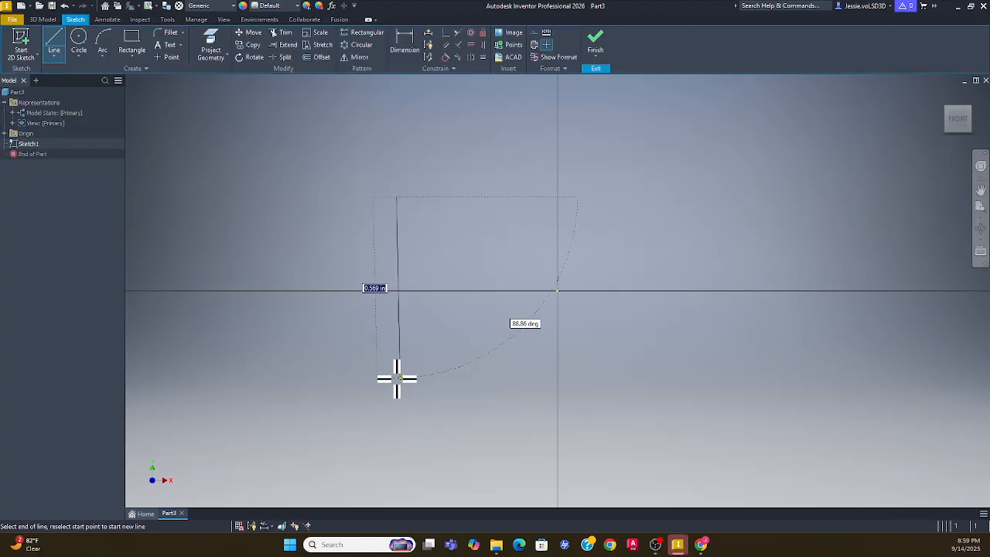
left_click(397, 378)
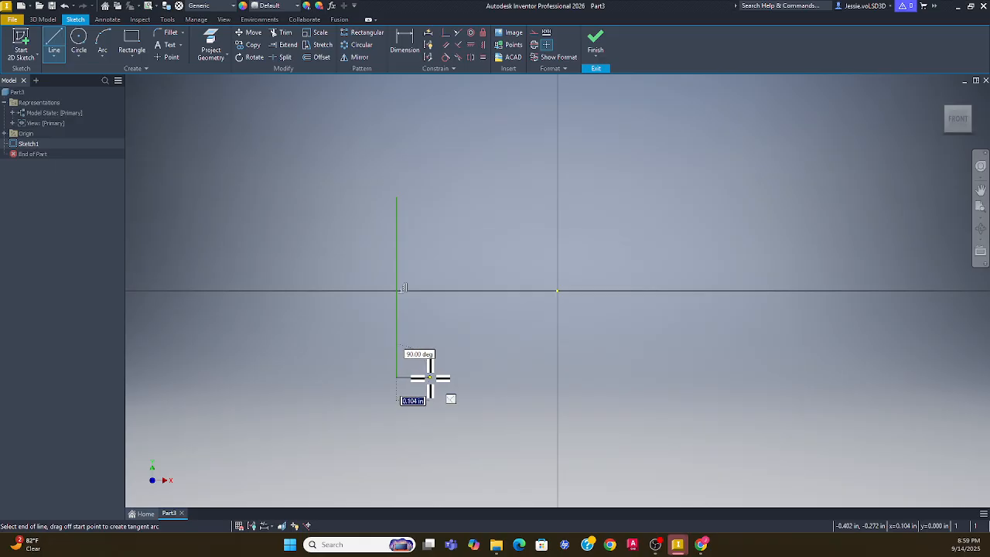
left_click(430, 377)
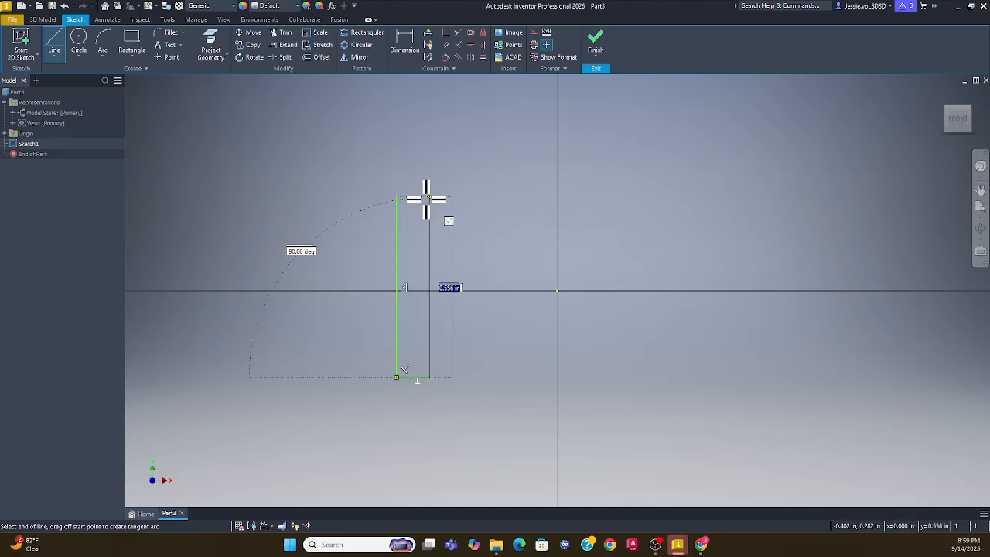
left_click(426, 197)
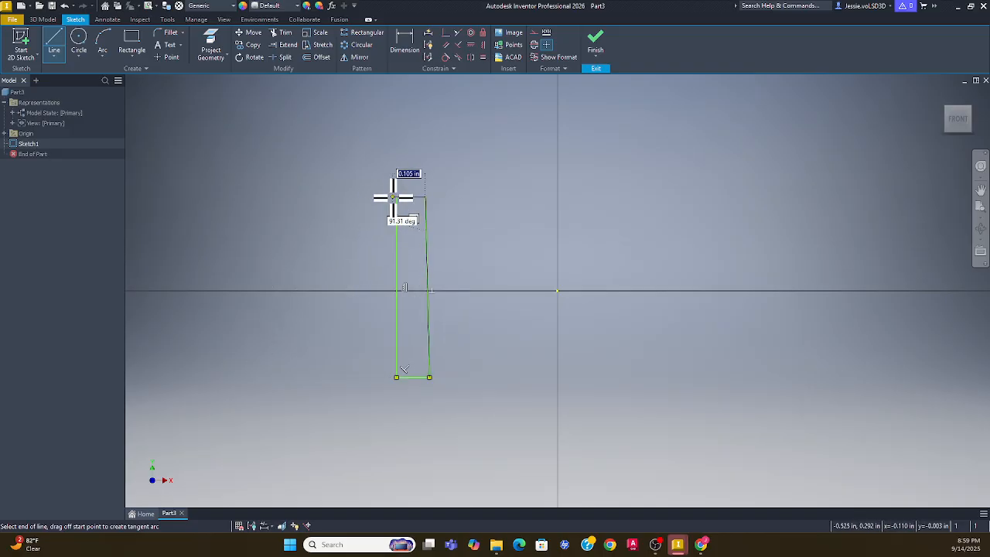
left_click(394, 198)
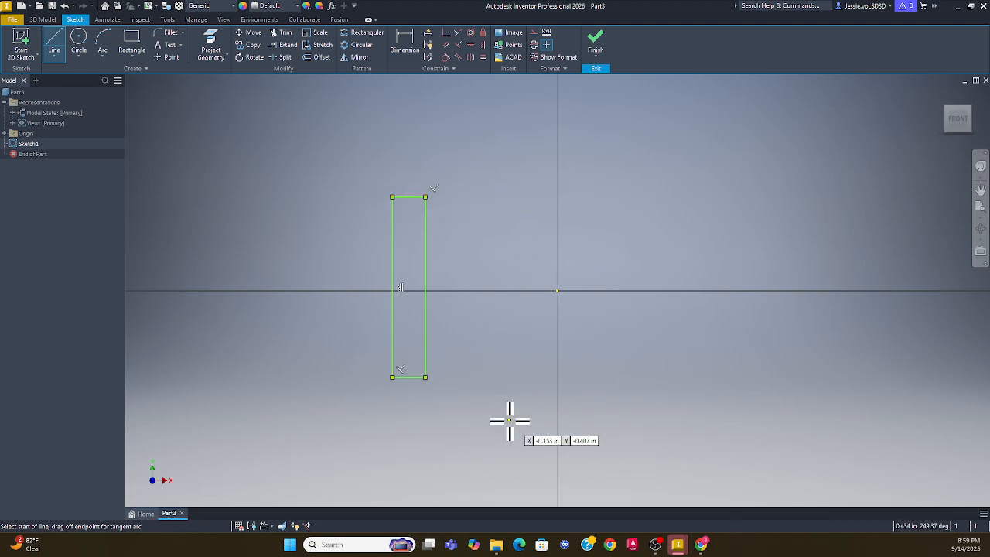
key("Escape")
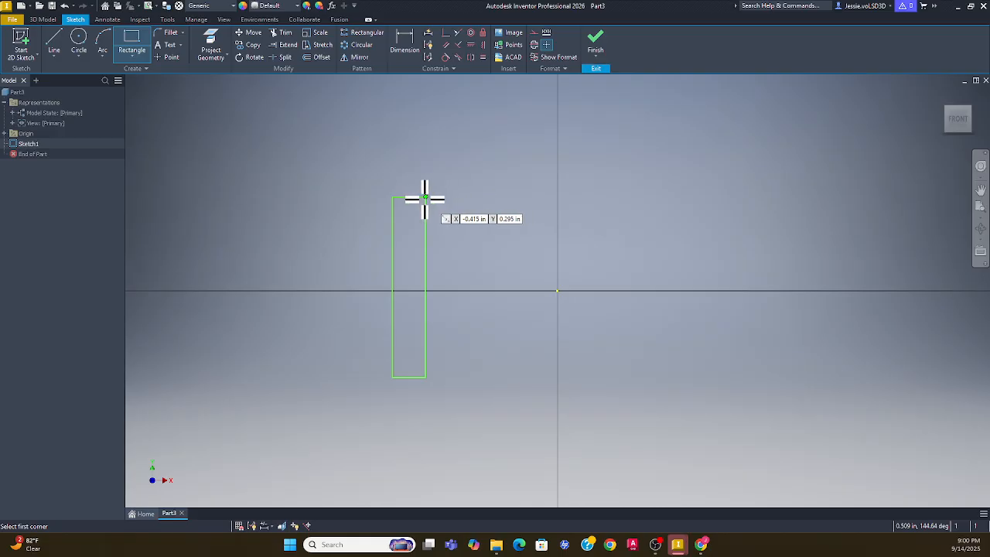
Draw a two-point rectangle for the right upright, ending on the vertical axis
left_click(524, 198)
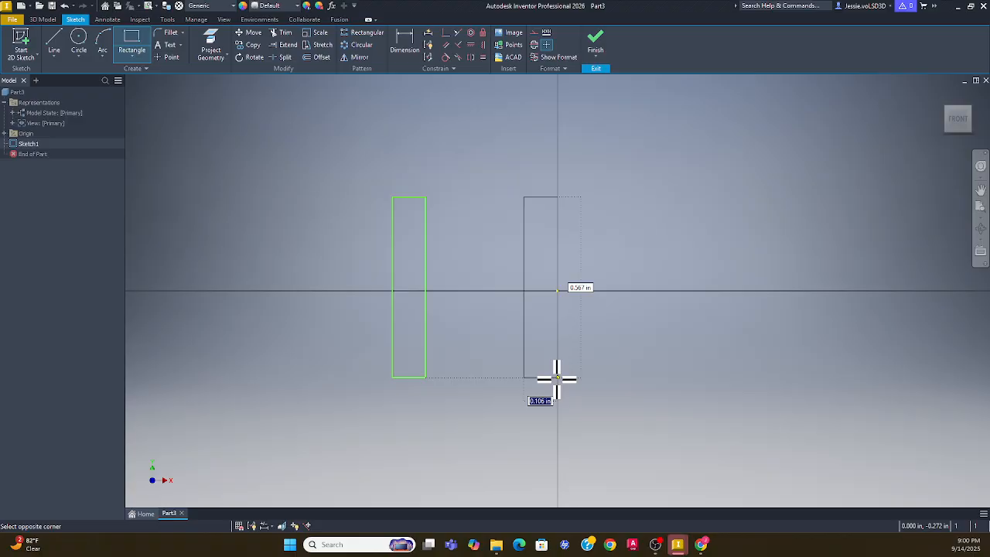
left_click(557, 377)
key("Escape")
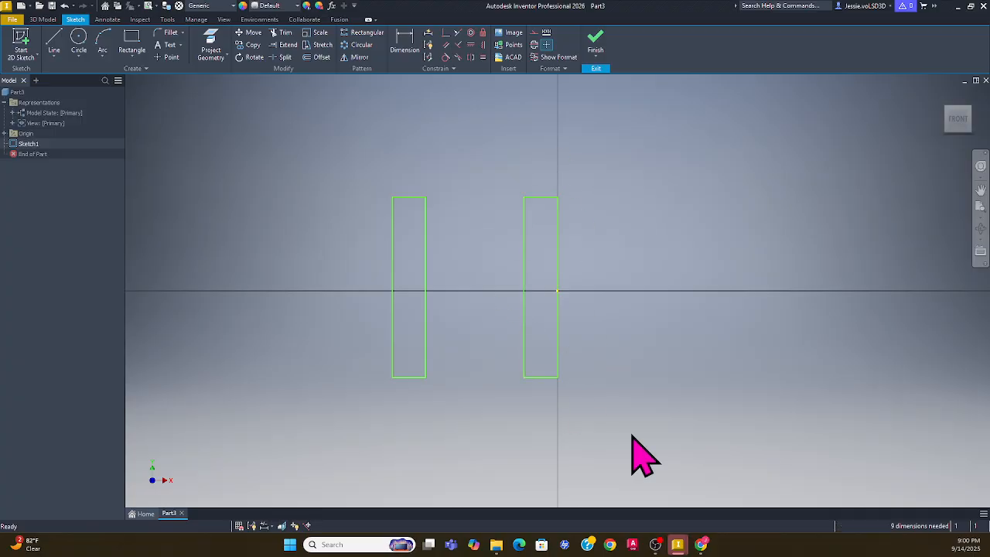
left_click(134, 63)
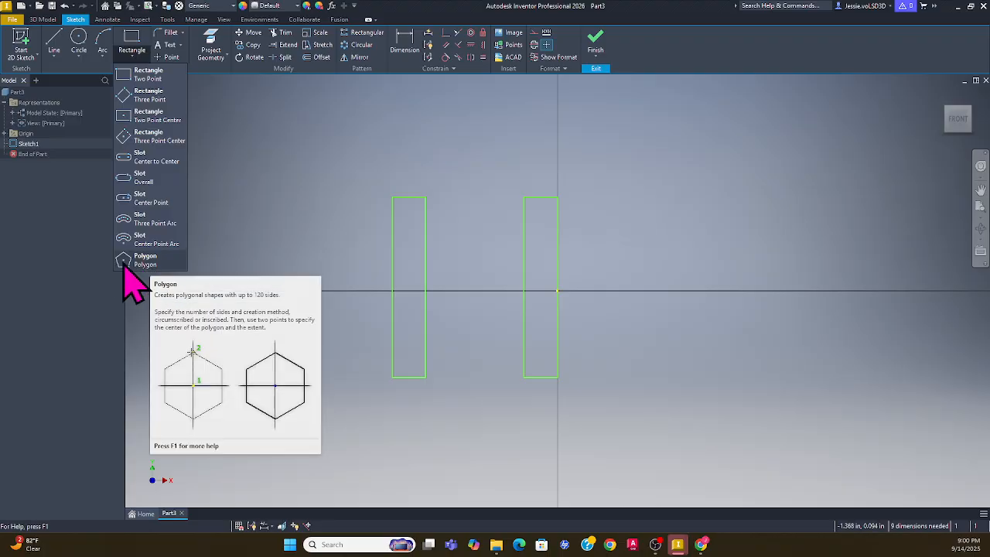
left_click(242, 196)
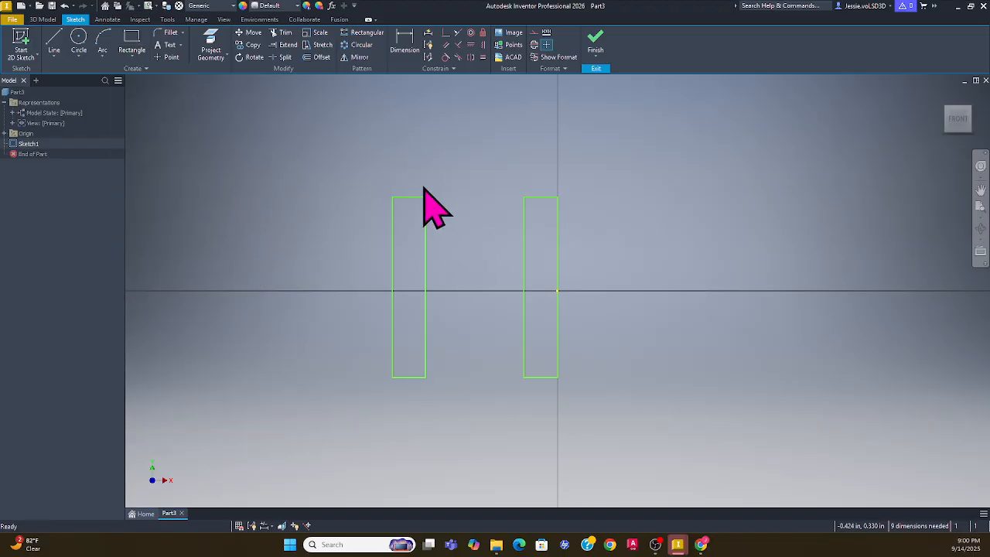
Draw a diagonal line from the left upright's top-right corner to the right upright's bottom-left corner
left_click(54, 43)
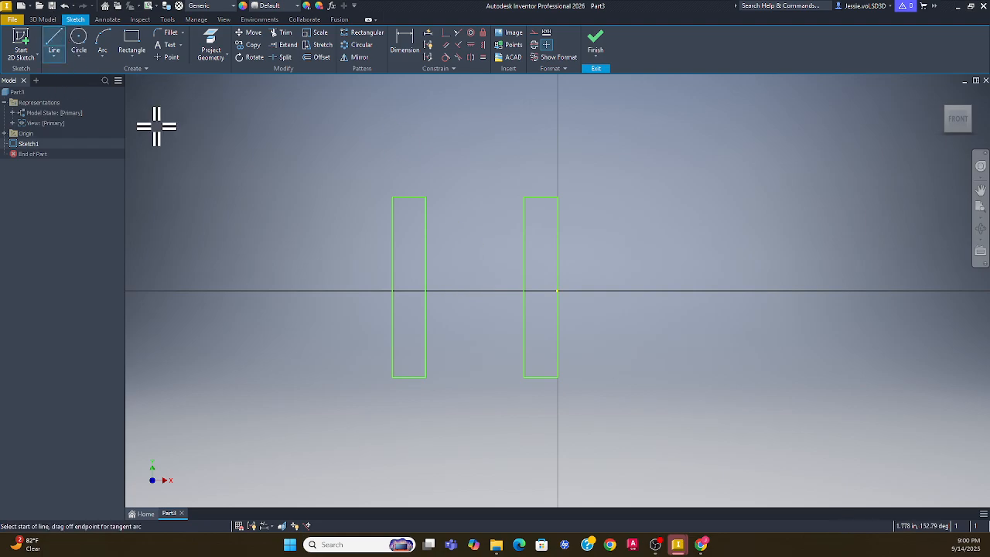
left_click(426, 197)
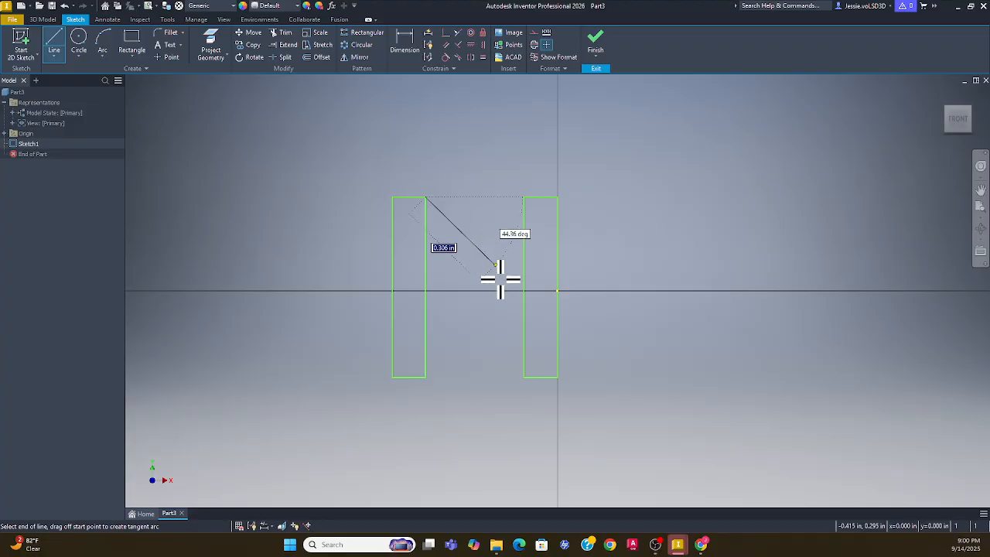
left_click(525, 378)
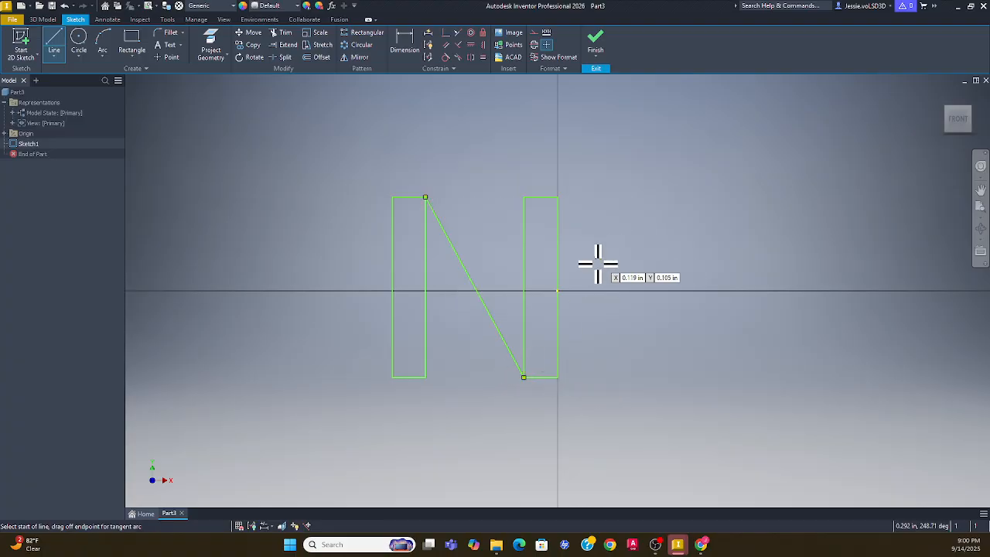
key("Escape")
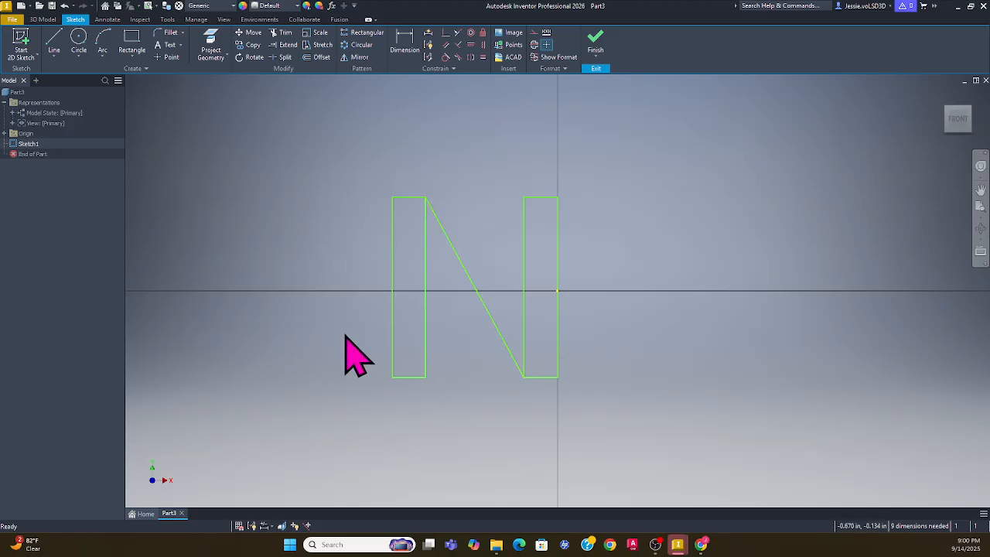
Offset the diagonal 0.05 in to each side to give the stroke its width
left_click(320, 60)
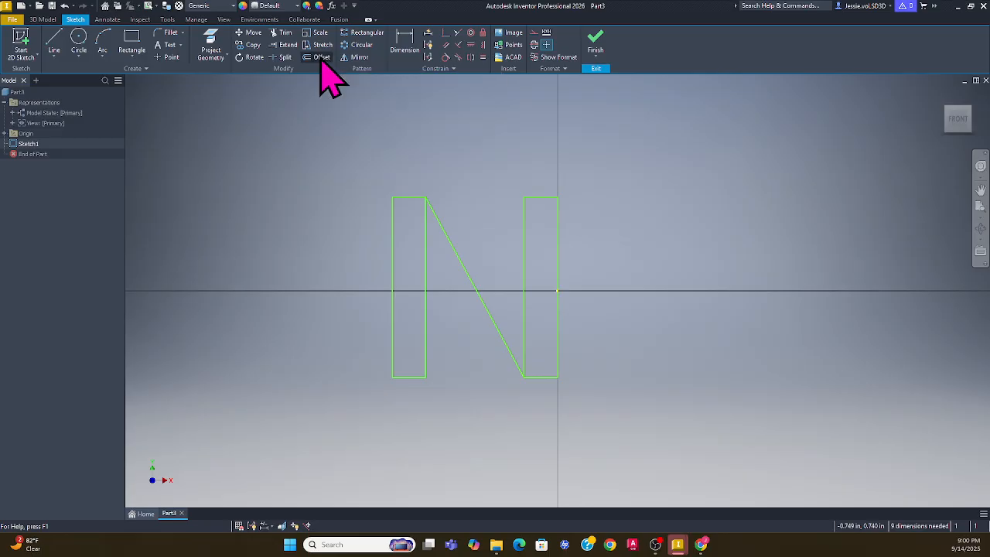
left_click(464, 272)
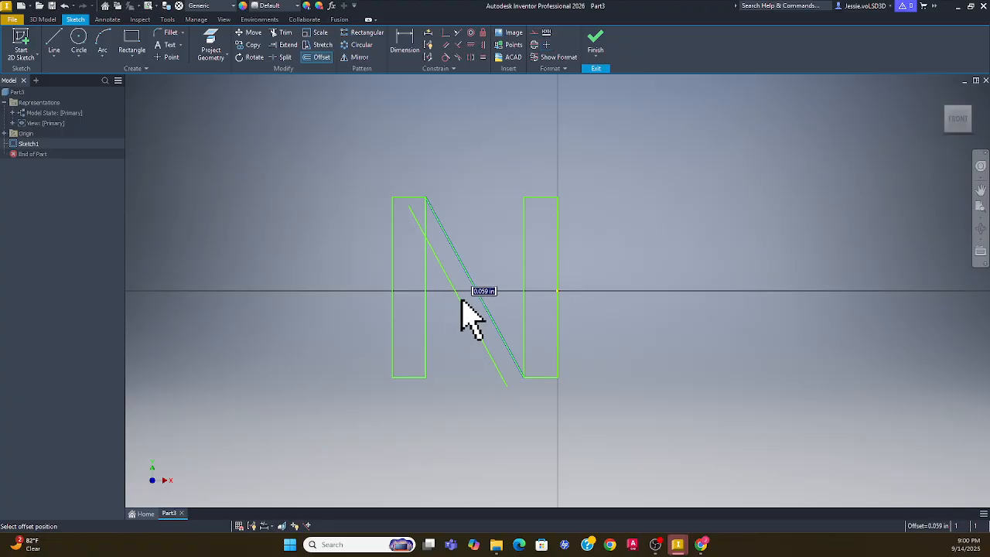
key("Return")
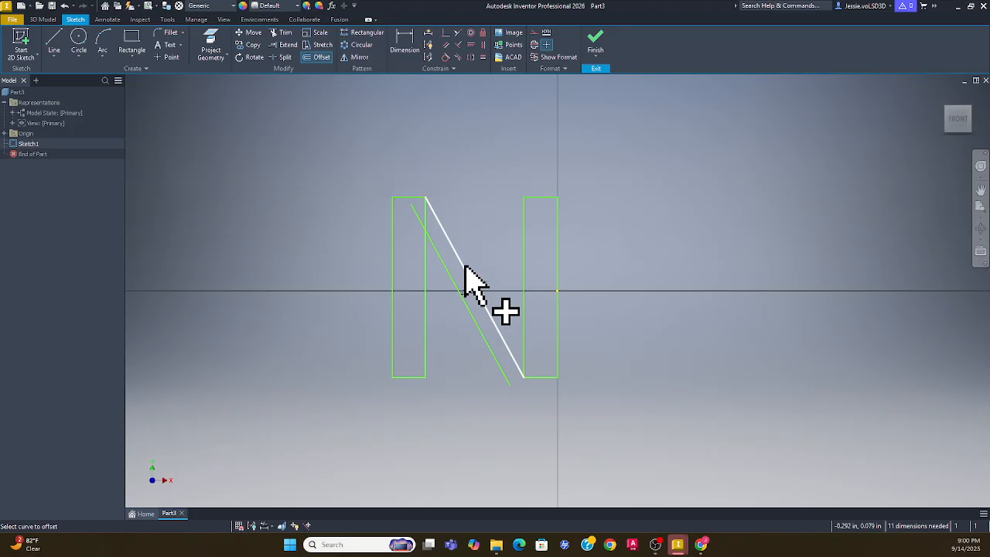
left_click(464, 267)
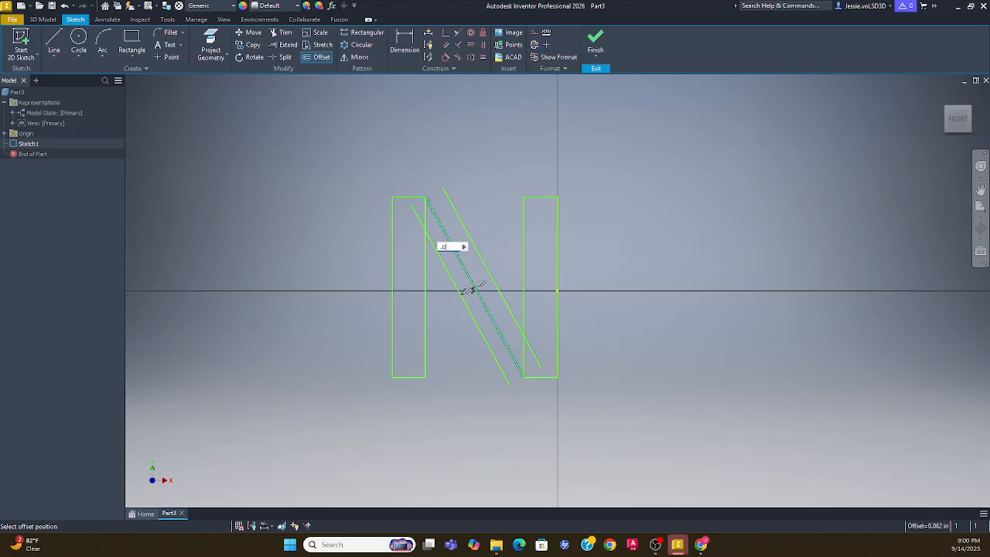
key("Escape")
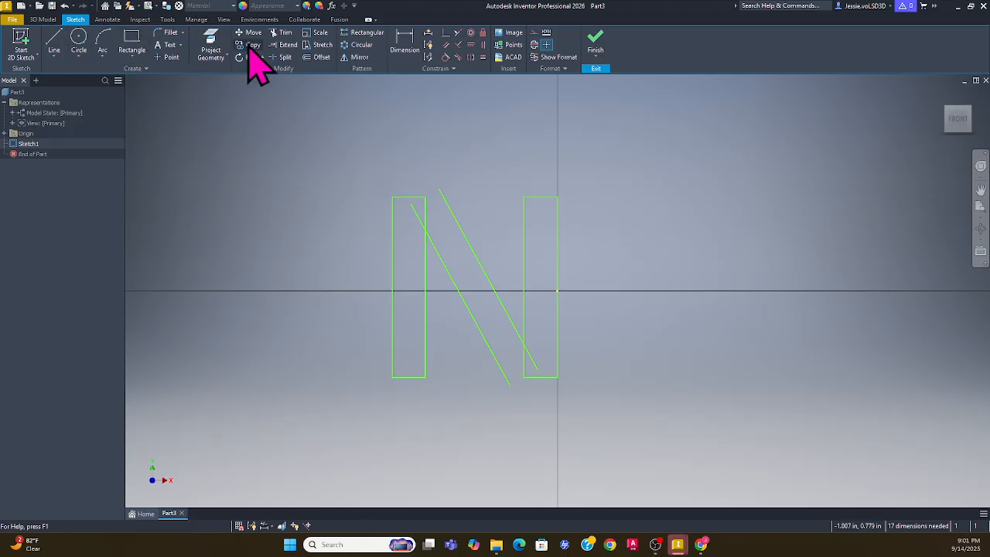
Trim the diagonal's end inside the right upright
left_click(280, 34)
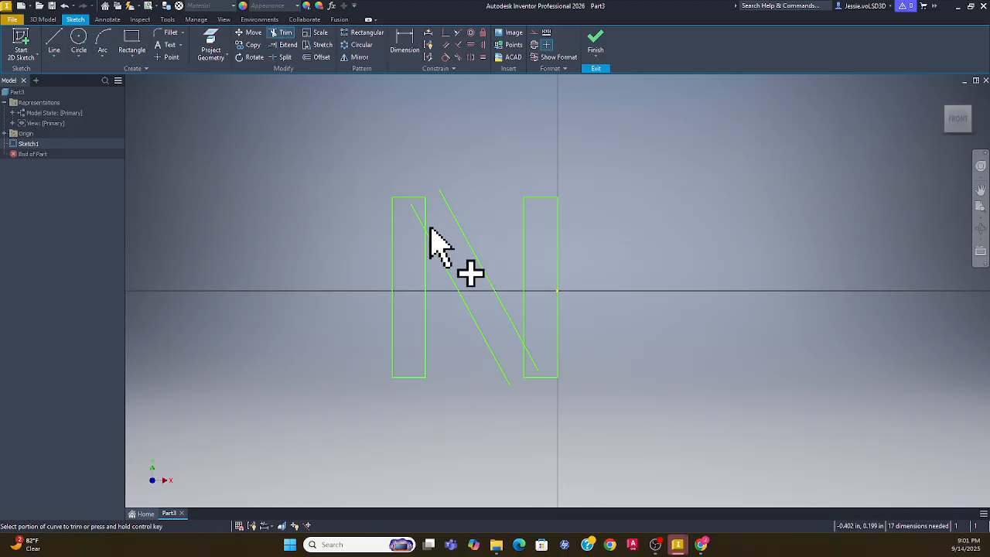
left_click(532, 360)
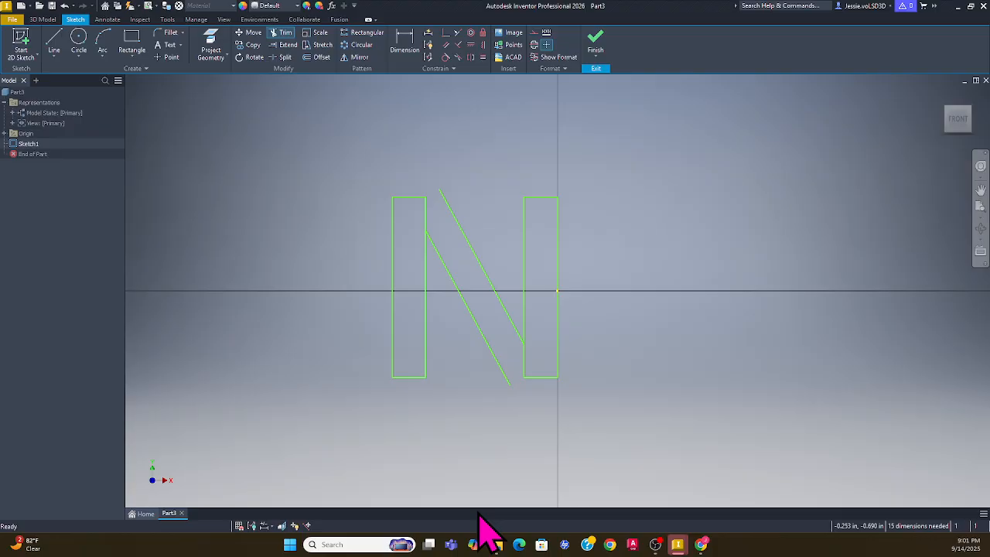
key("Escape")
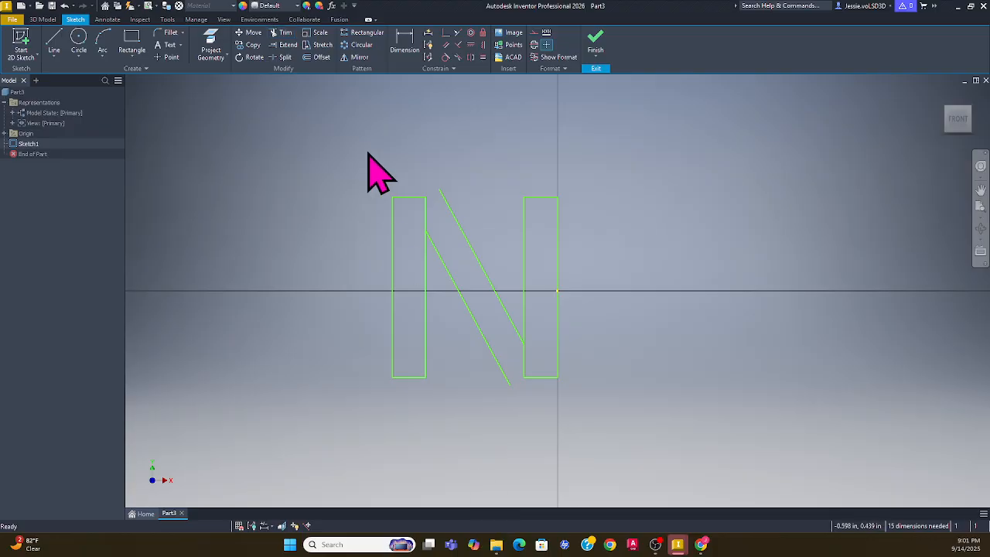
Start a line at the left upright's top-right corner, then cancel it
left_click(56, 43)
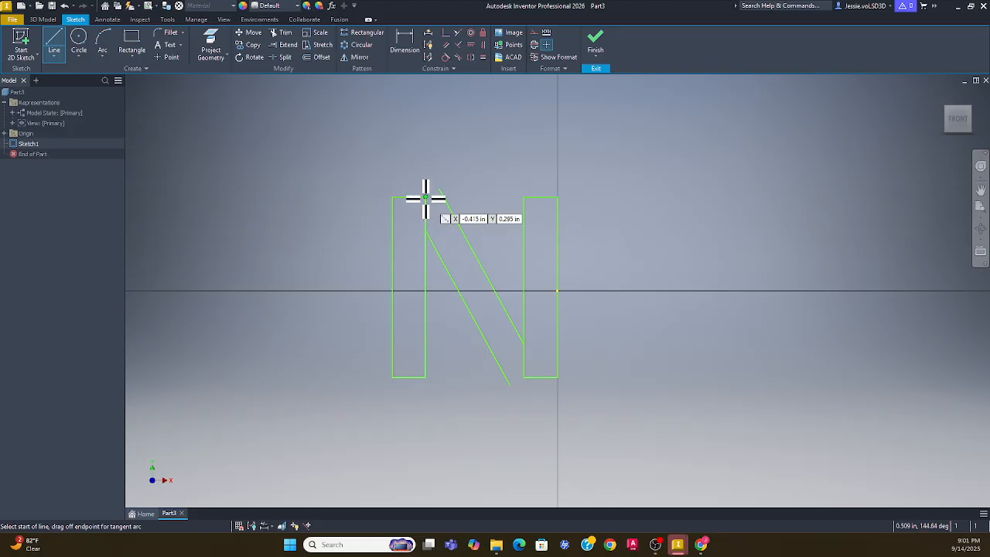
left_click(426, 197)
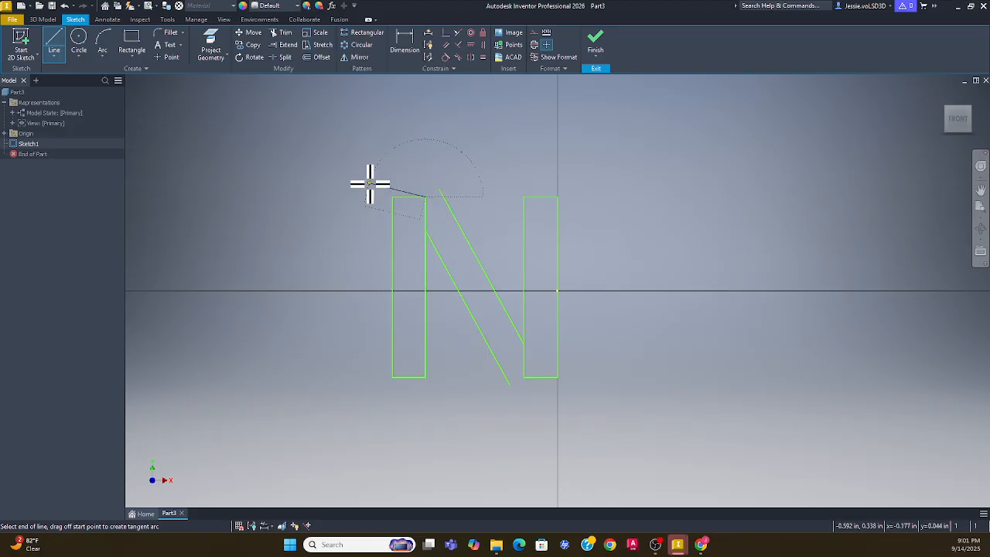
key("Escape")
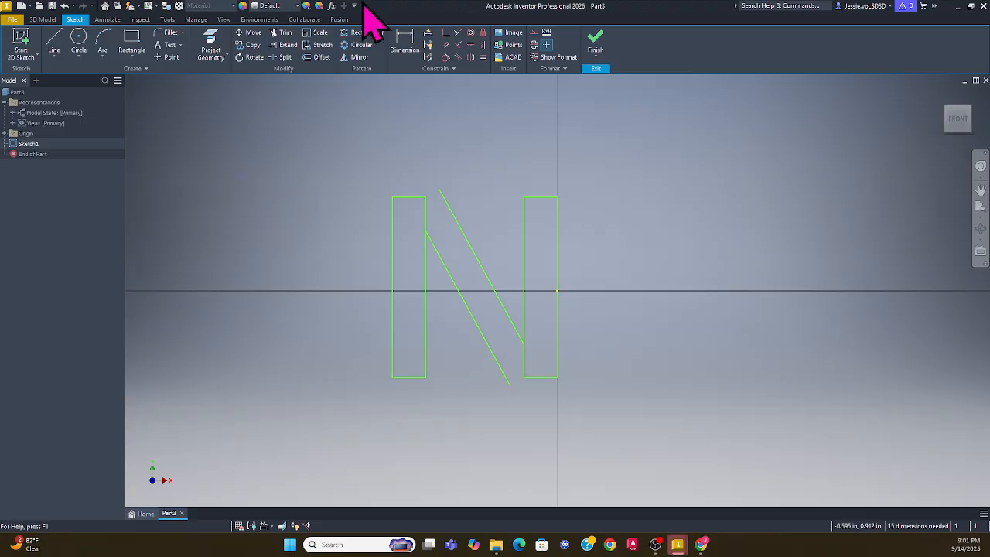
Extend the diagonal edge up to the top edge, and extend the bottom edge left to the diagonal
left_click(286, 46)
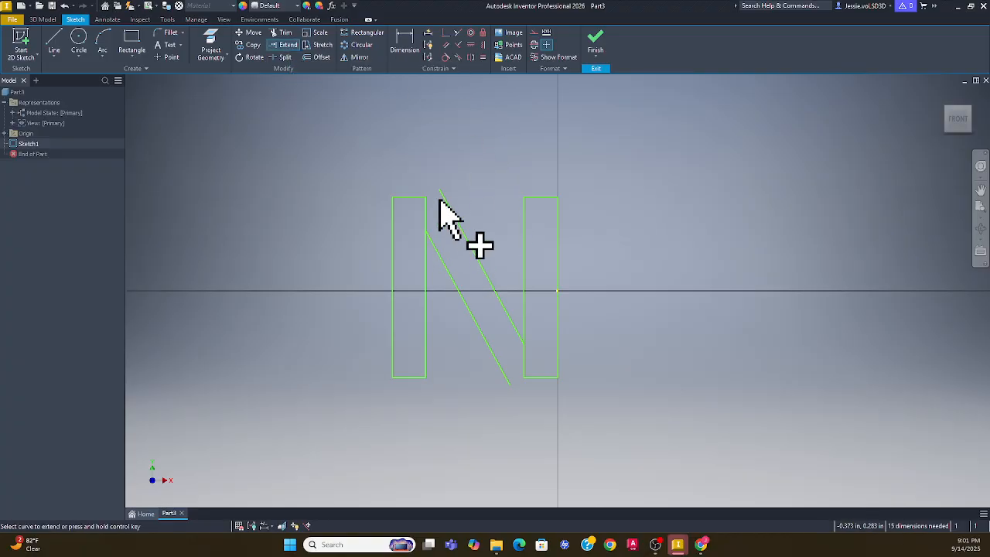
scroll(435, 195, "up", 1)
scroll(436, 197, "up", 2)
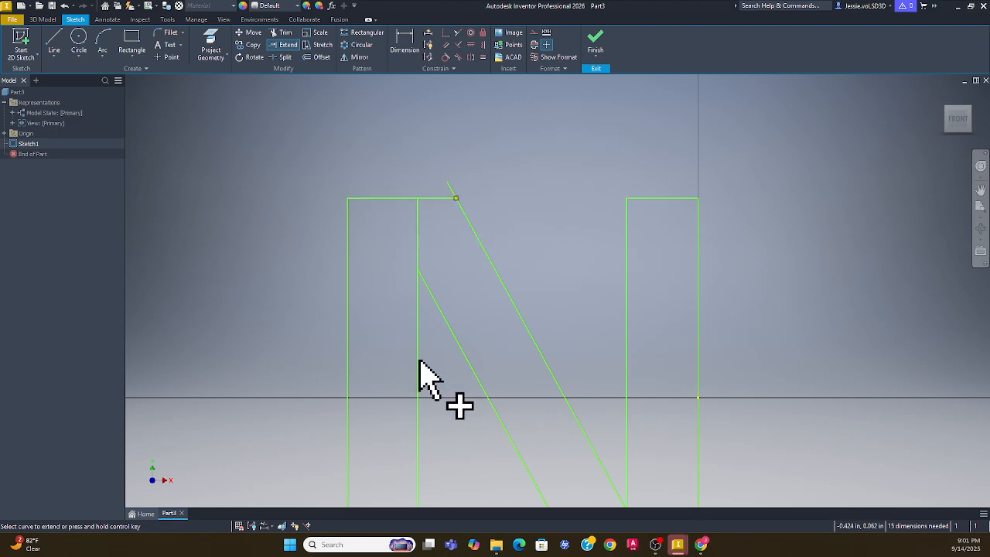
left_click(454, 203)
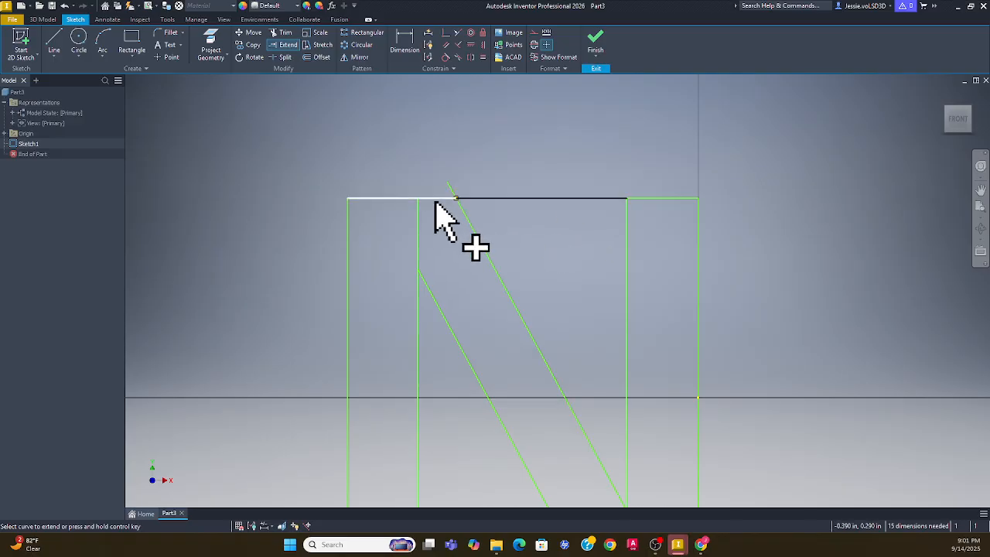
scroll(590, 390, "down", 2)
scroll(601, 469, "down", 2)
scroll(614, 475, "up", 6)
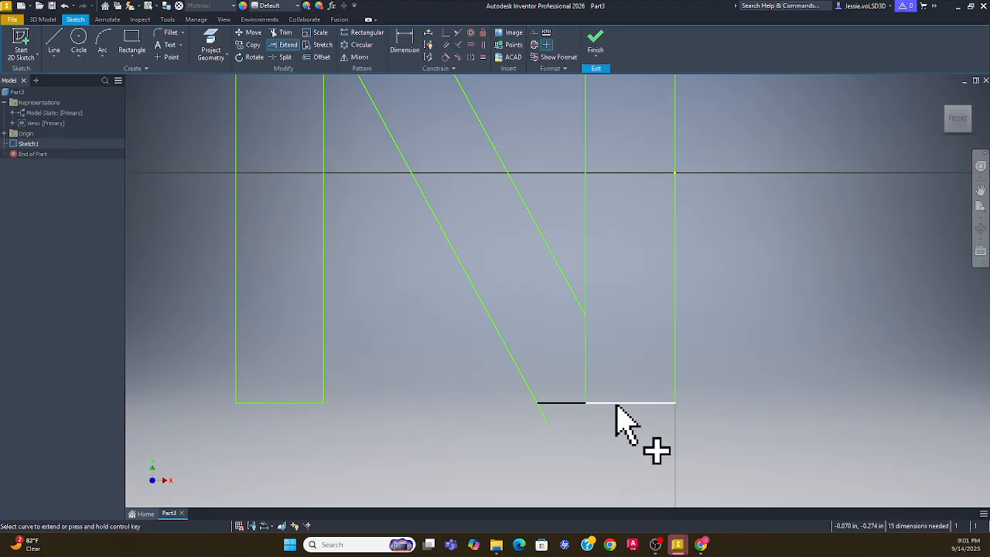
left_click(616, 403)
scroll(614, 404, "down", 3)
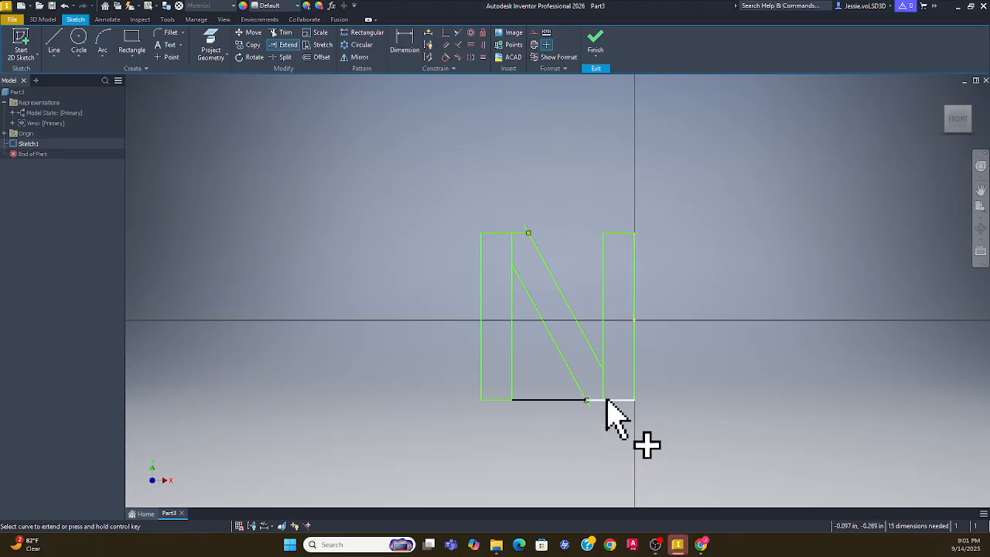
key("Escape")
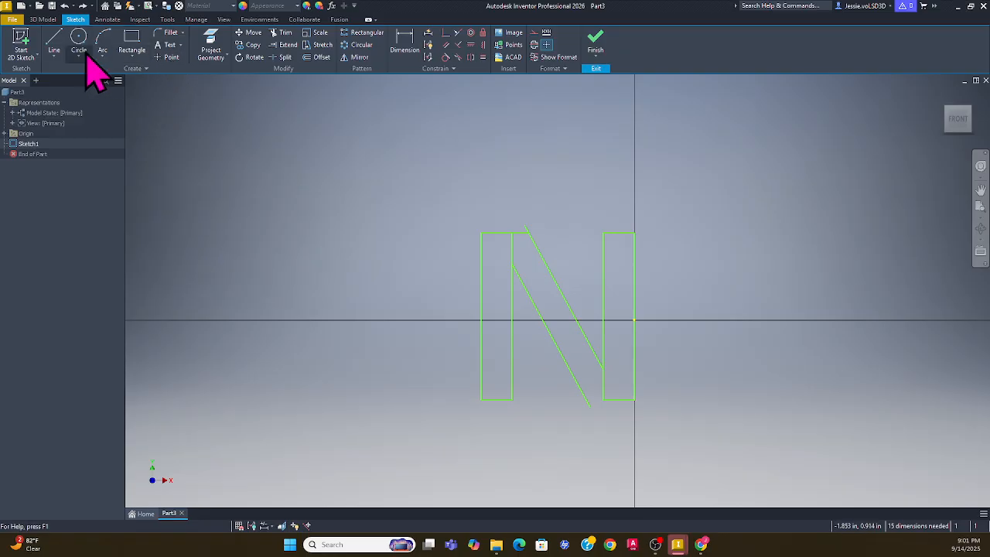
Draw a short bottom line from the right bar's bottom-left corner to the diagonal's end
left_click(54, 42)
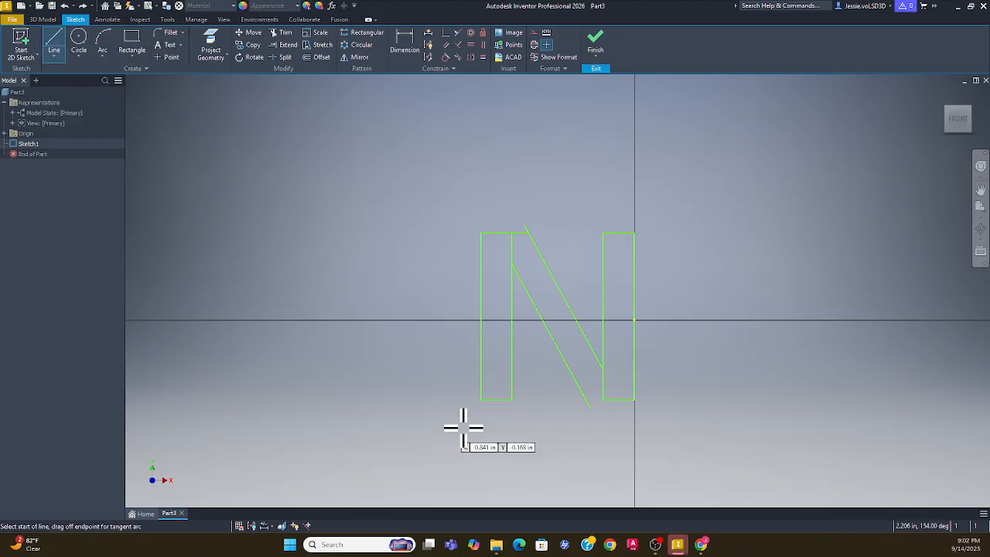
left_click(604, 402)
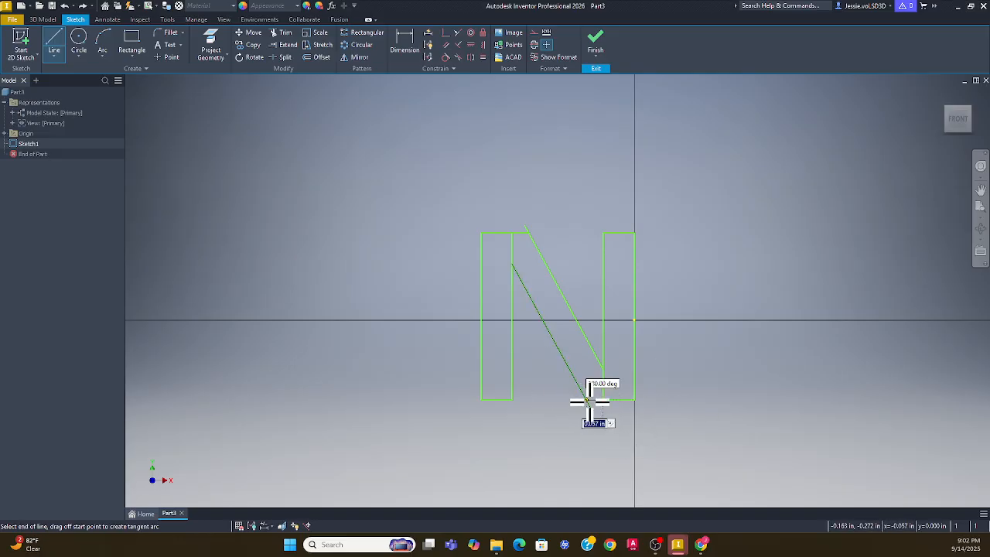
left_click(587, 400)
key("Escape")
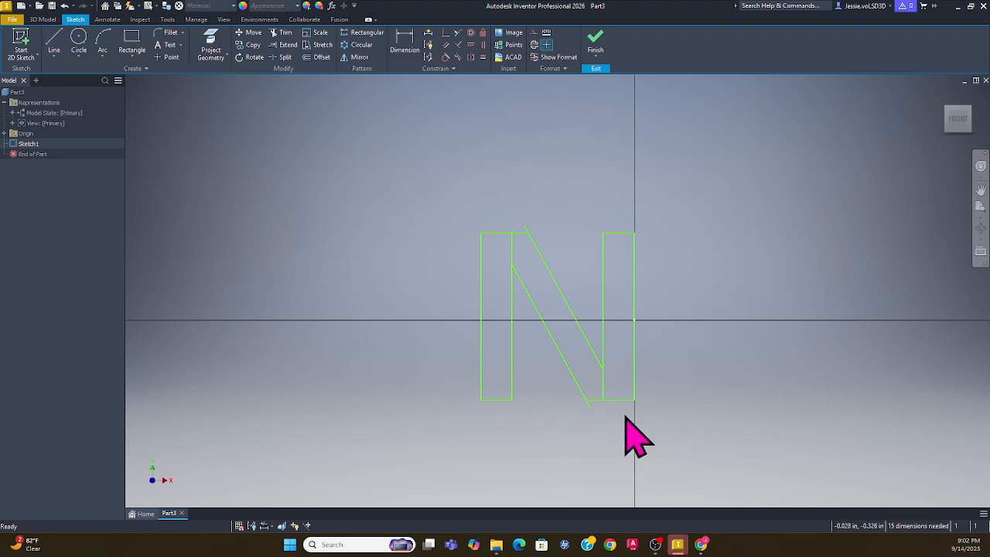
scroll(609, 403, "up", 3)
scroll(602, 417, "up", 5)
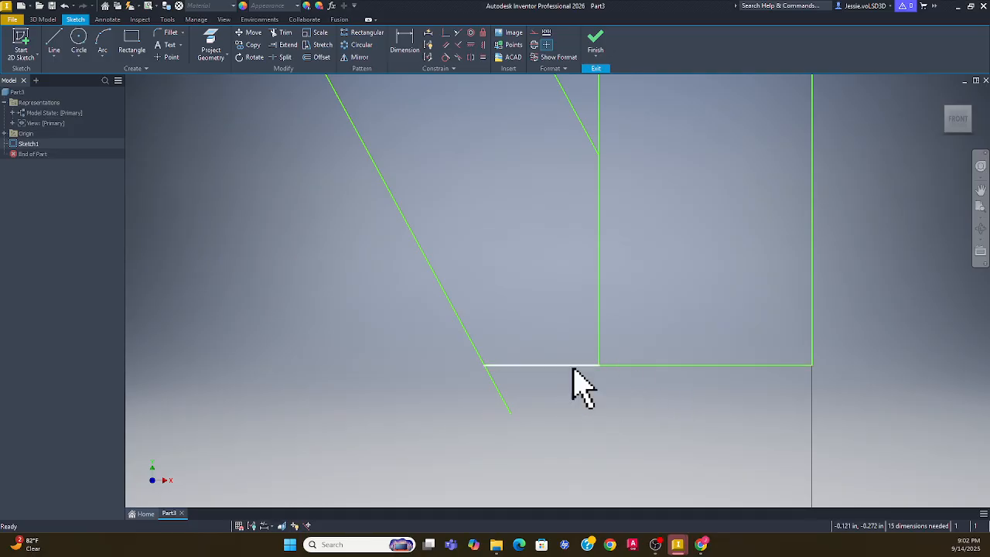
scroll(575, 374, "down", 6)
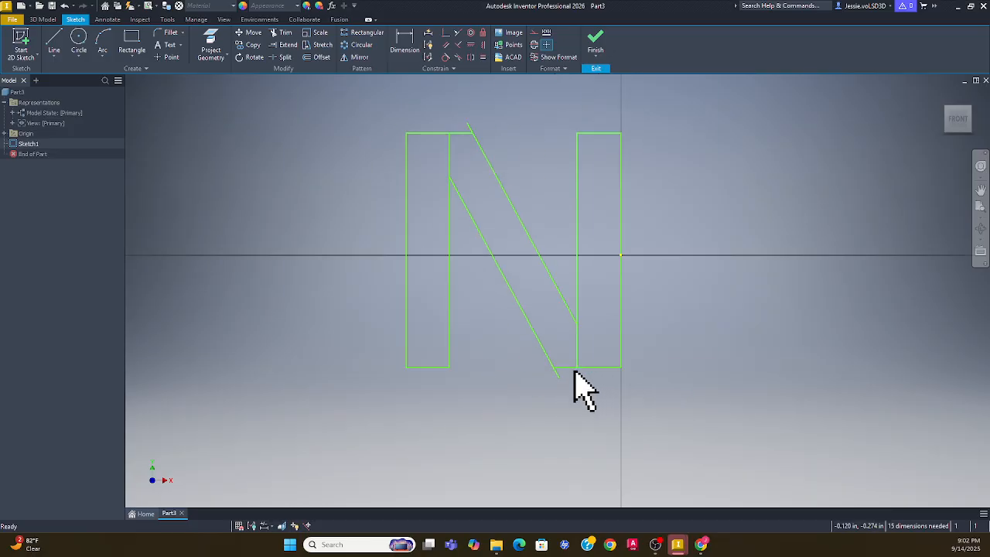
left_click(283, 34)
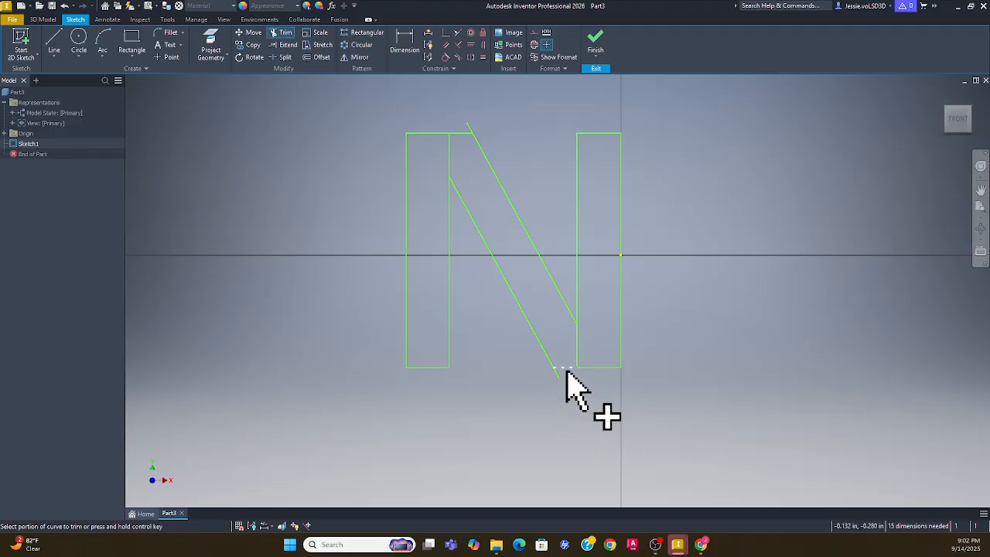
Trim off the diagonal's overhang below the letter
left_click(568, 369)
key("Escape")
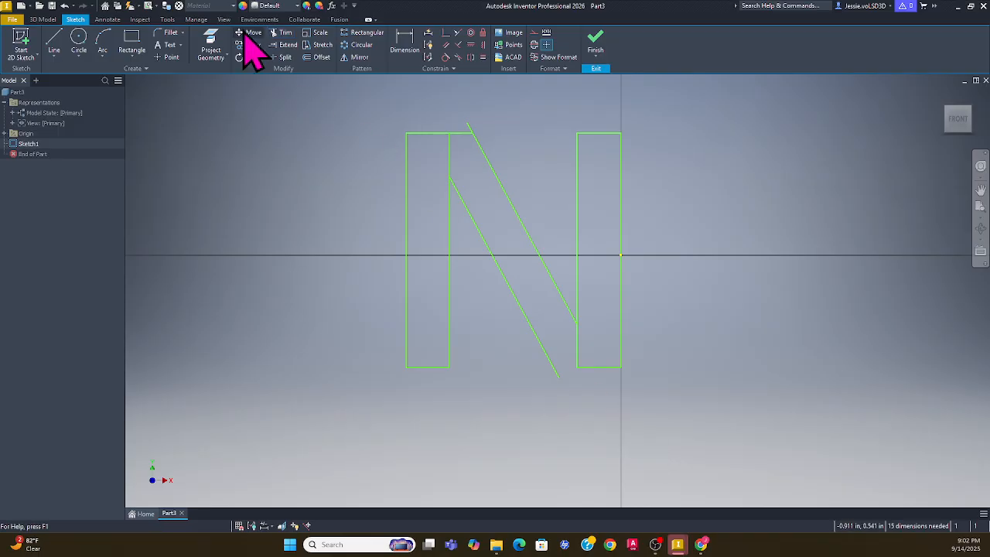
left_click(287, 45)
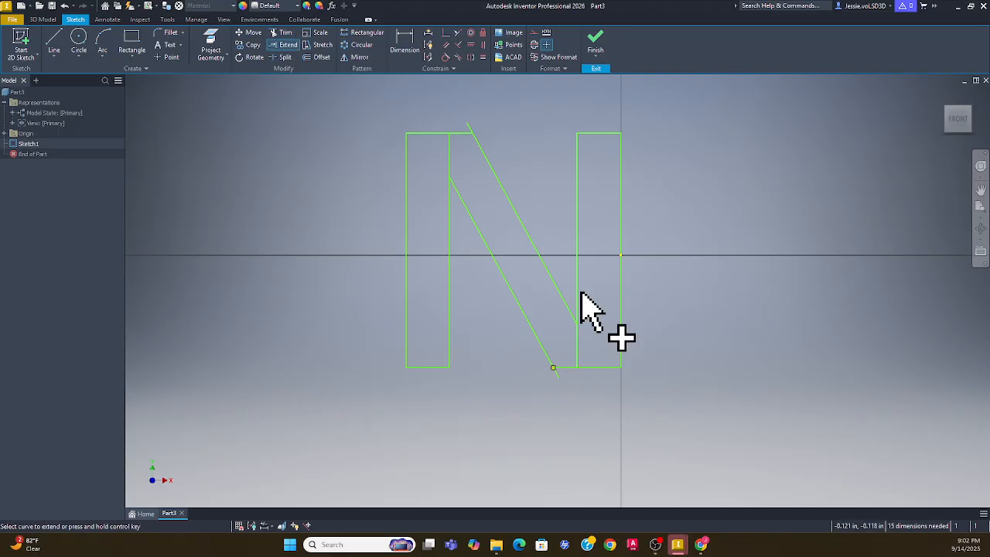
key("Escape")
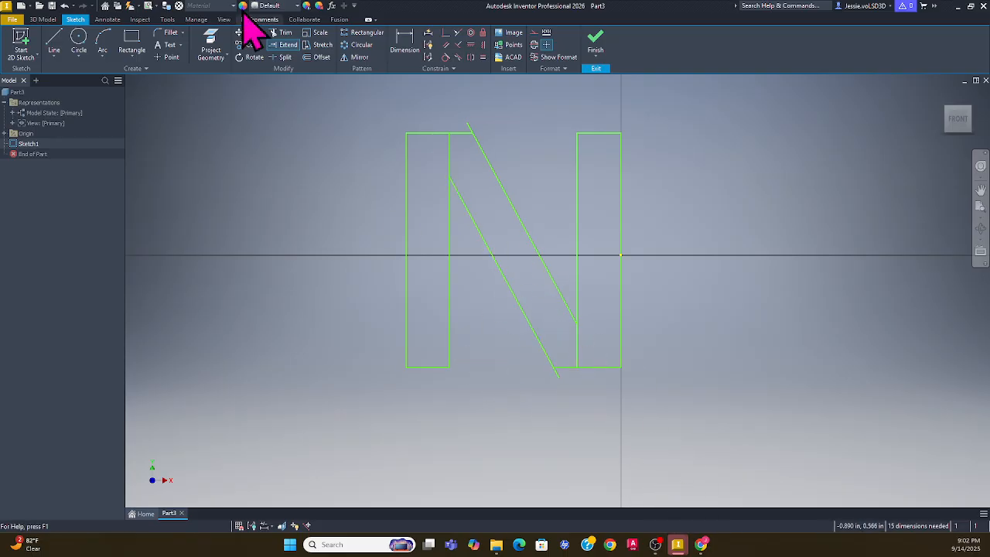
Trim the left bar's inner edge above the diagonal and the right bar's inner edge below it
left_click(287, 33)
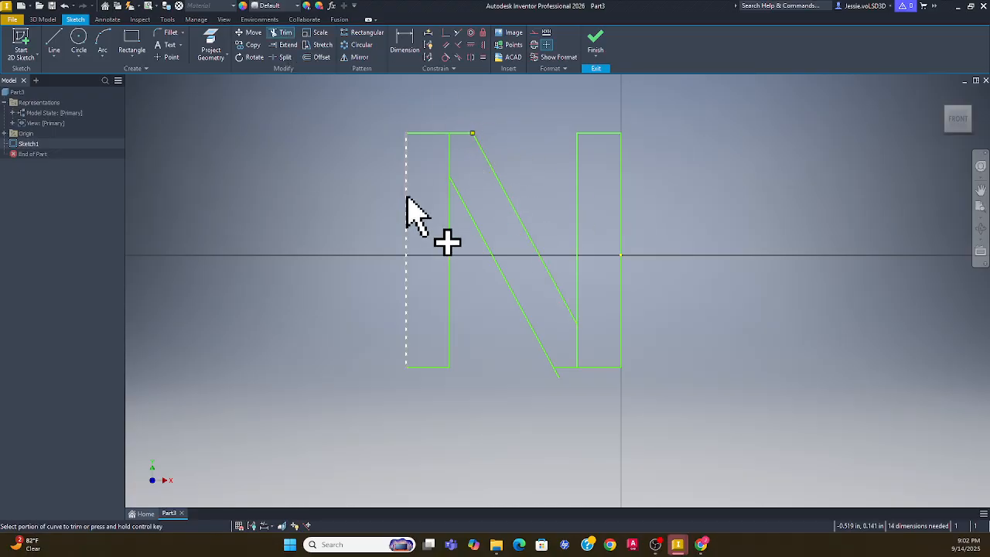
left_click(451, 161)
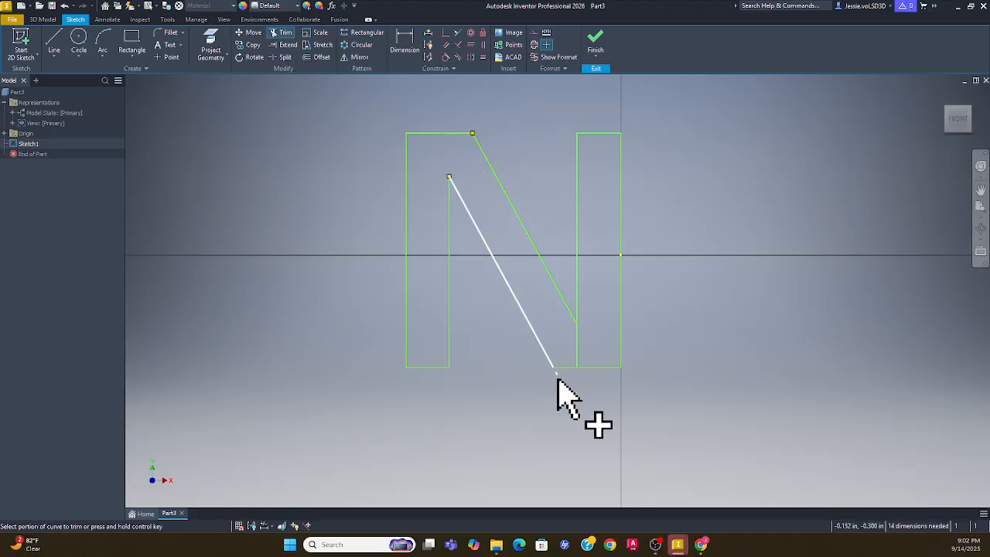
left_click(576, 352)
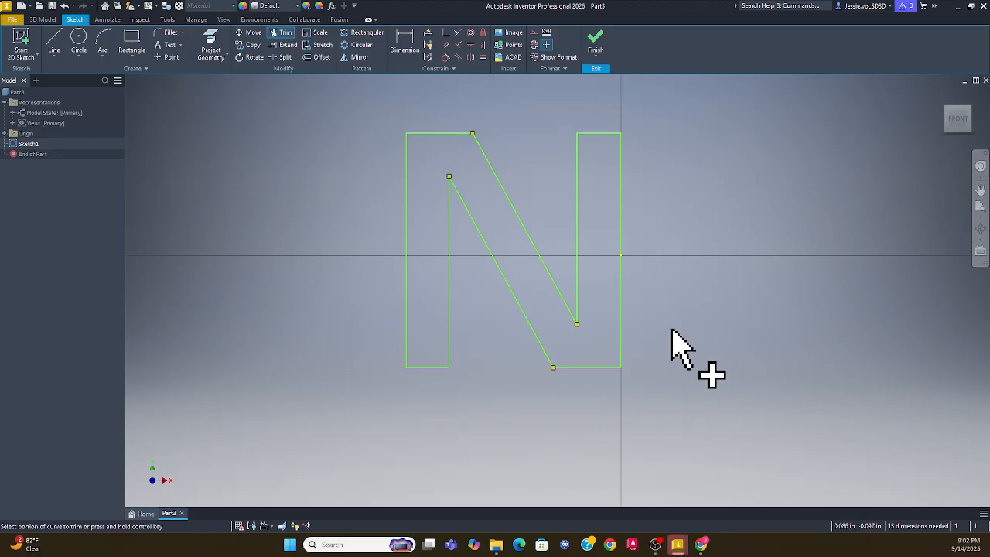
key("Escape")
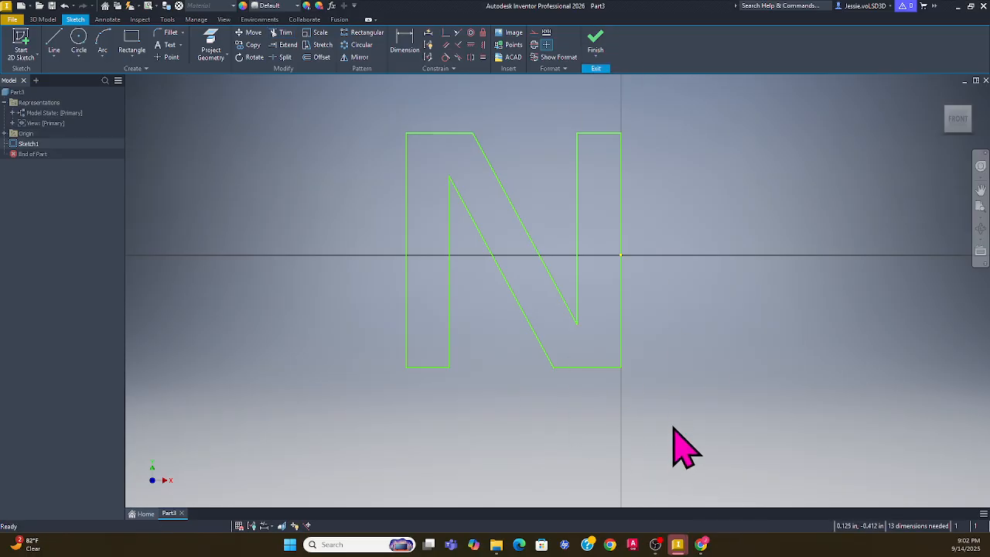
Dimension the N's left edge to a height of 2 in
left_click(405, 40)
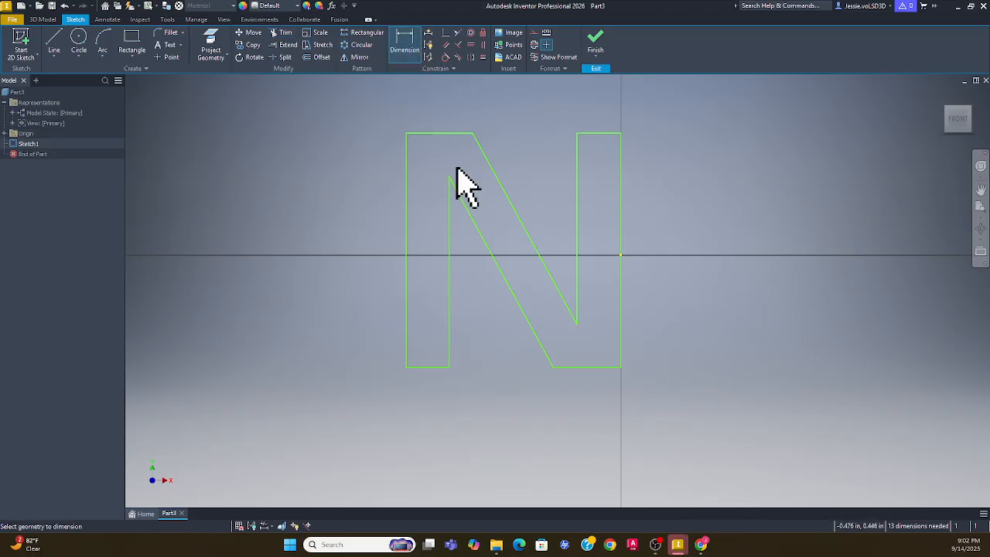
left_click(404, 300)
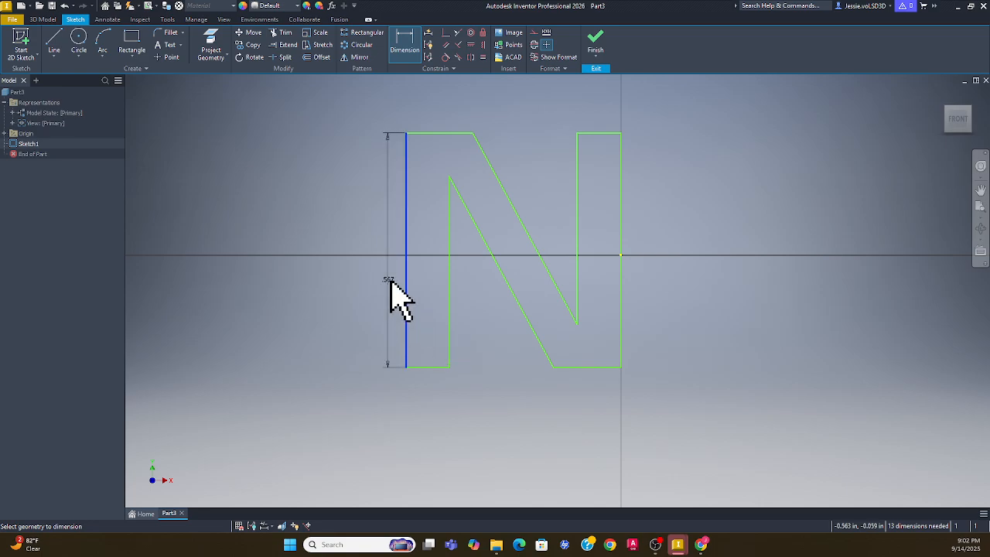
left_click(389, 281)
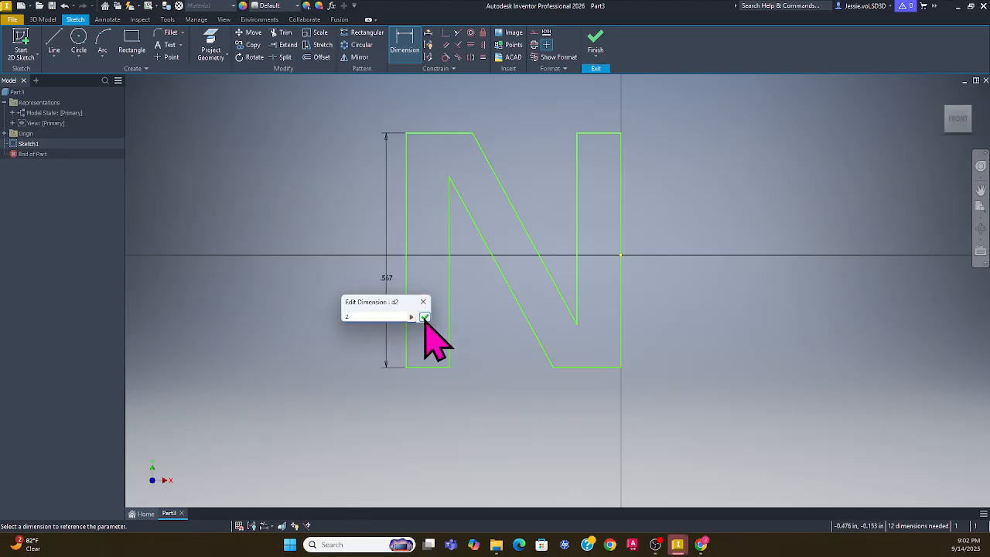
left_click(425, 318)
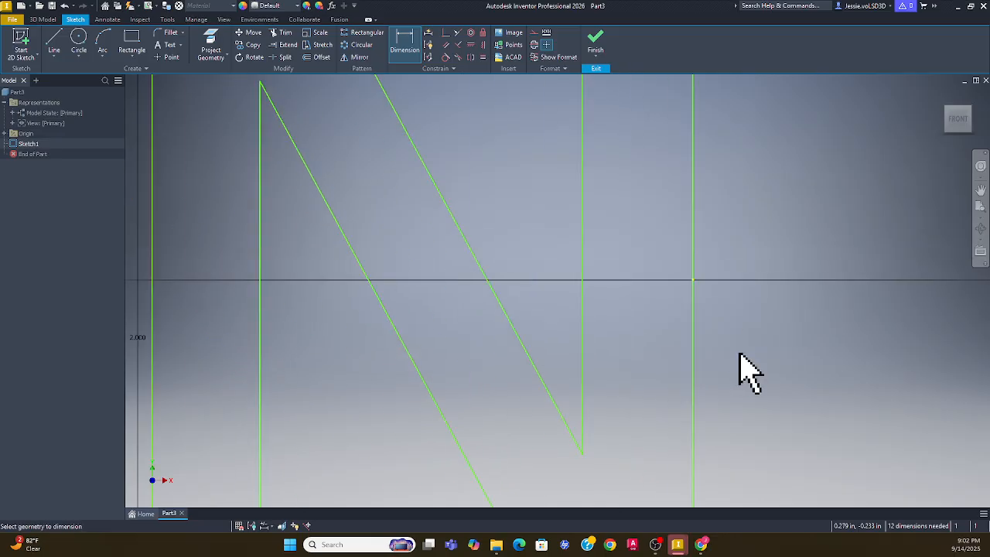
scroll(834, 431, "down", 3)
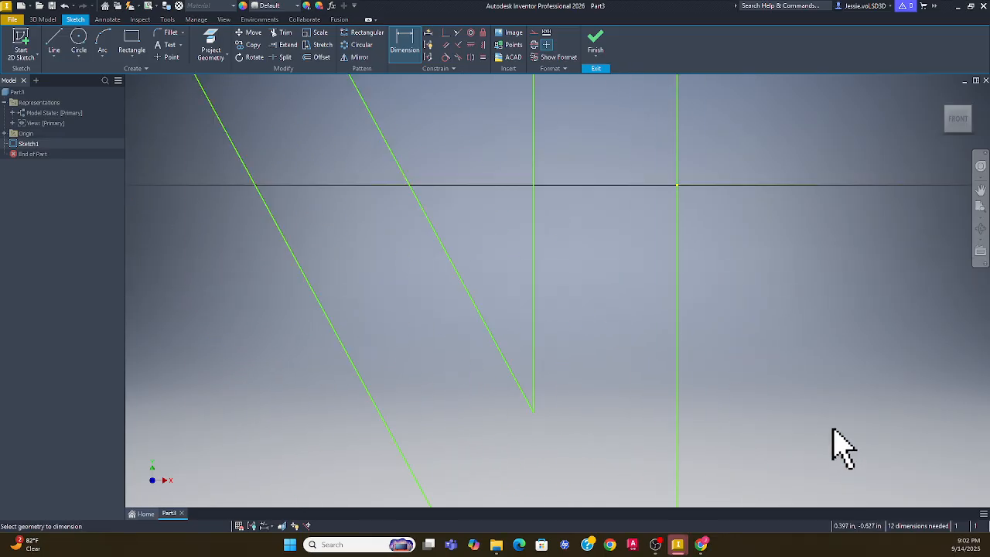
scroll(833, 430, "up", 5)
middle_click_drag(851, 379, 756, 317)
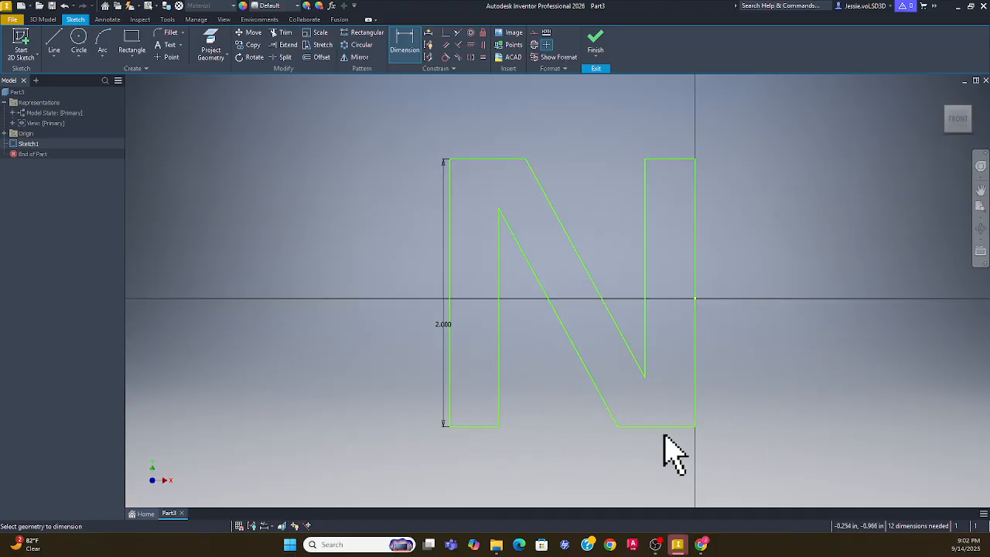
left_click(694, 357)
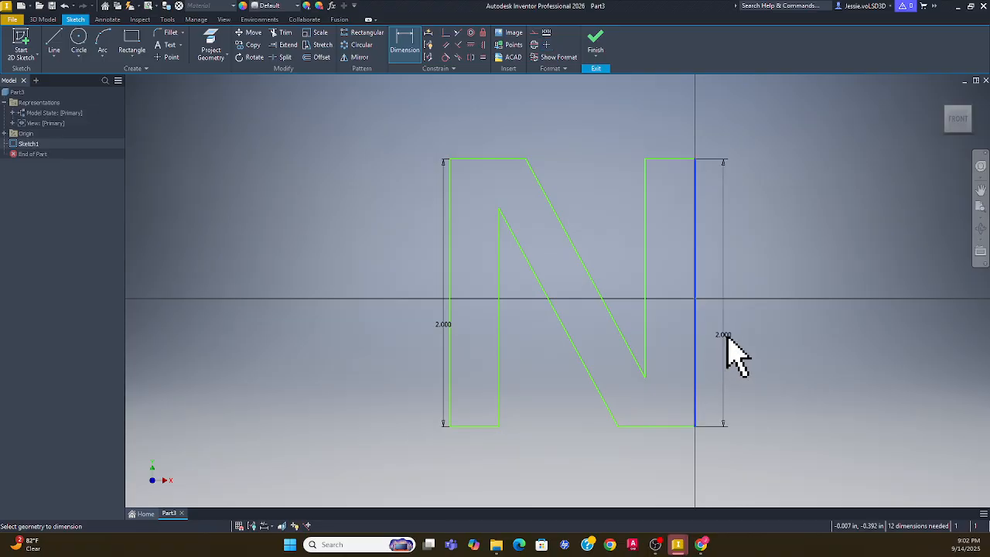
key("Escape")
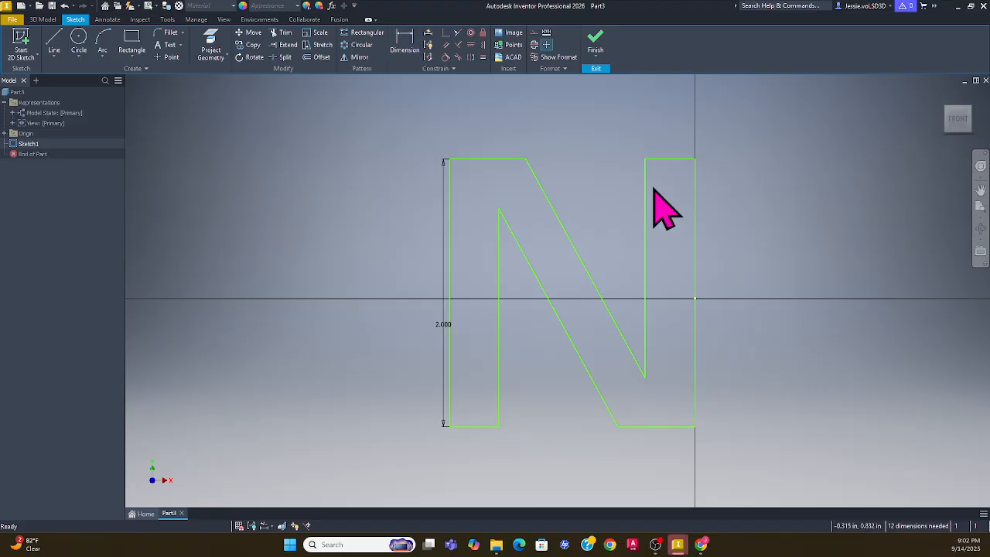
Dimension the top-left bar's width to .600
left_click(481, 159)
left_click(409, 35)
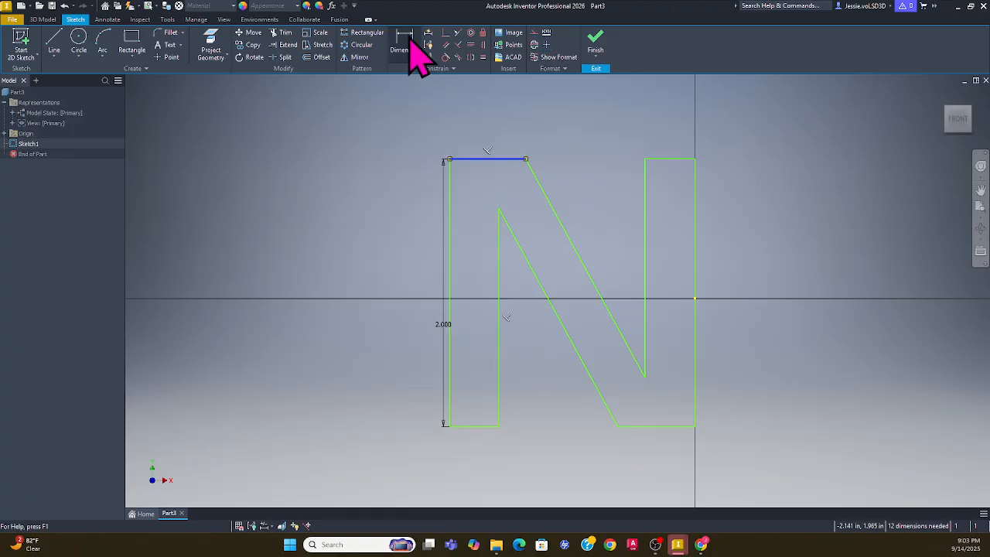
left_click(481, 159)
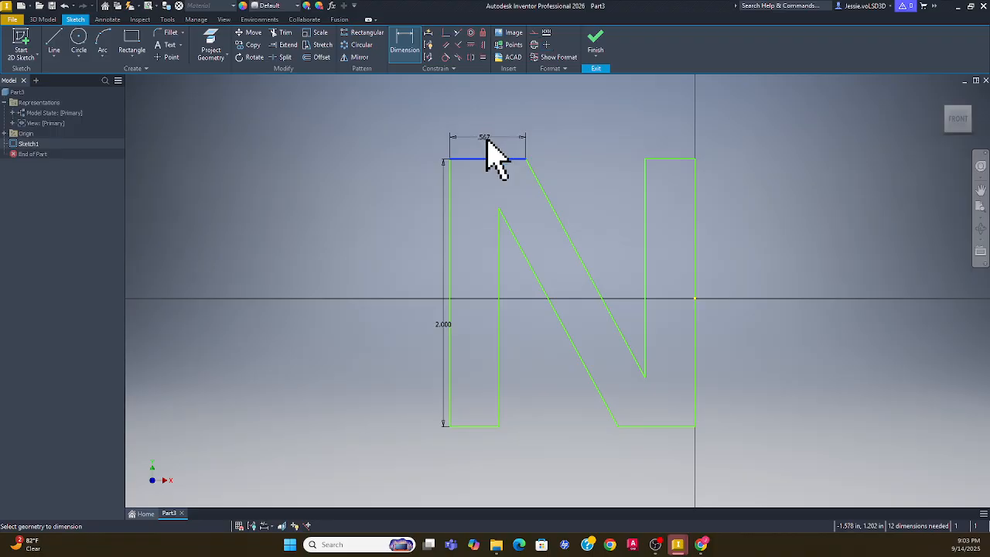
left_click(486, 137)
type(".6")
key("Return")
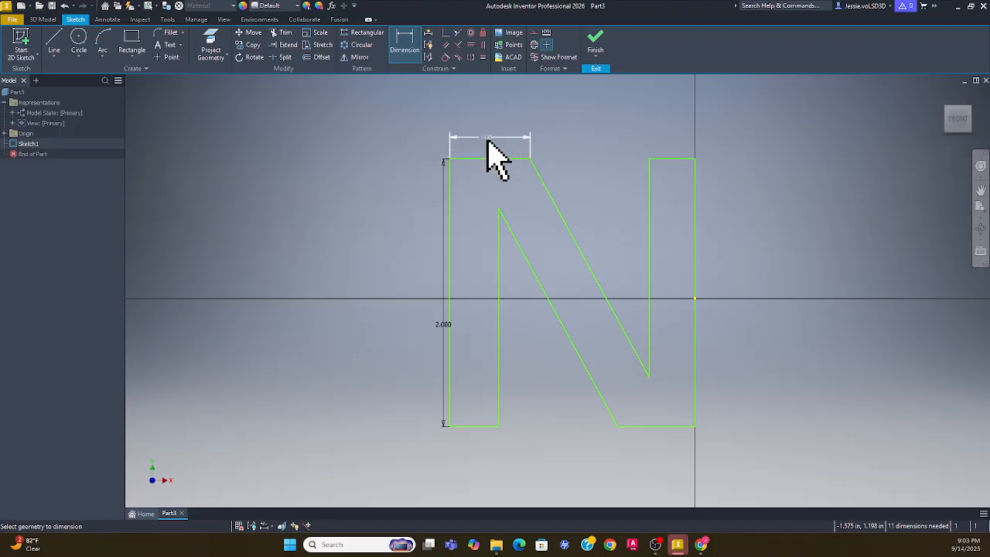
left_click(670, 428)
Set the bottom-right bar width to .600 and the right leg's inner edge to 1.500
left_click(671, 449)
type(".")
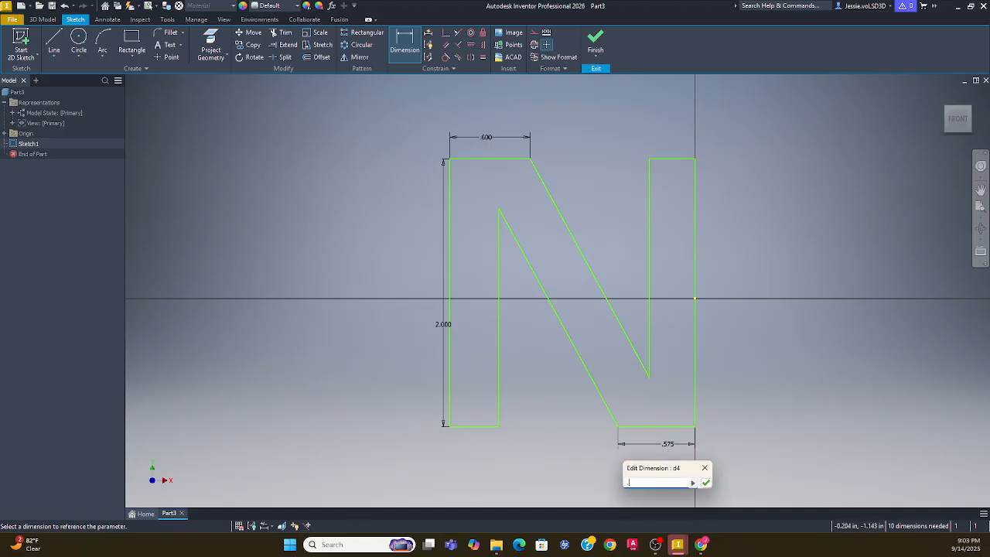
type("6")
key("Return")
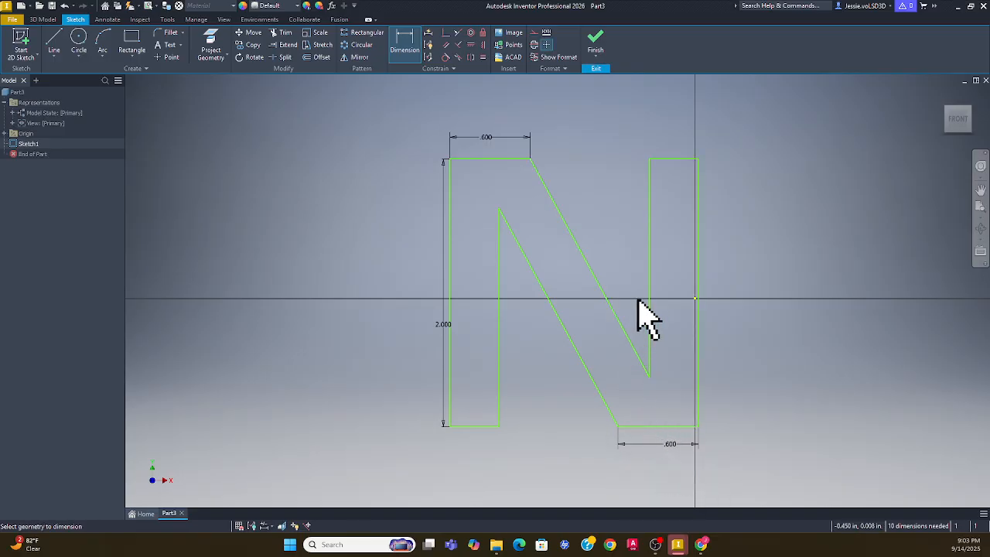
left_click(649, 263)
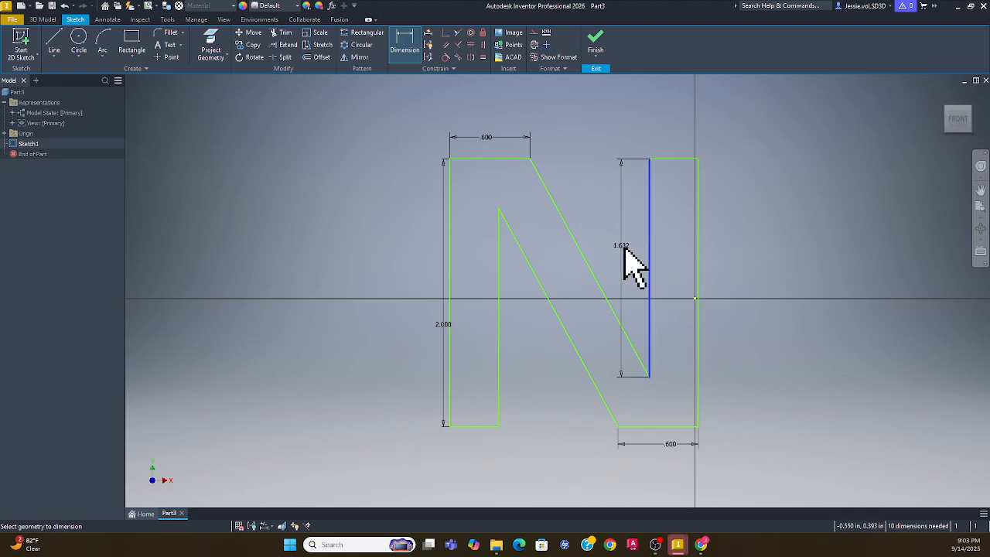
left_click(741, 267)
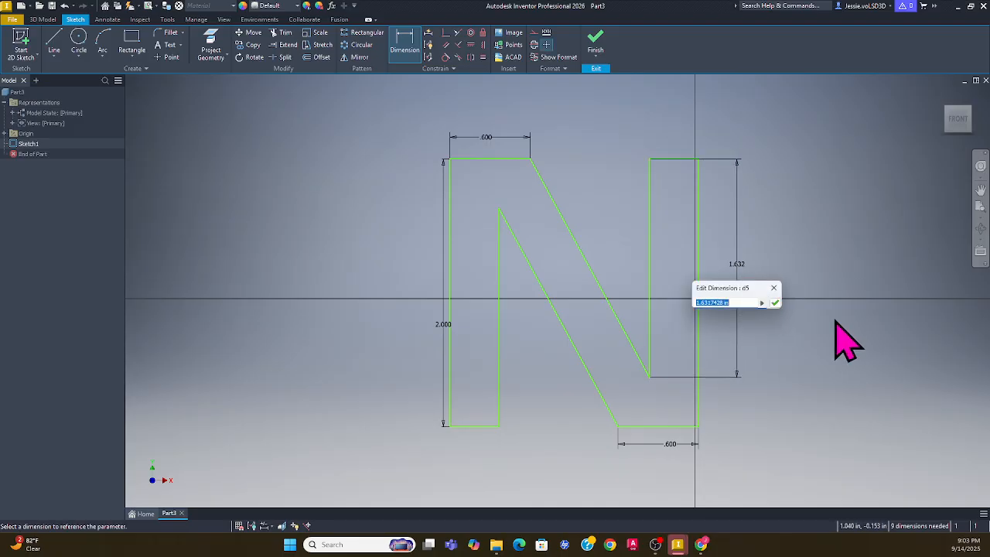
type("1.5")
key("Return")
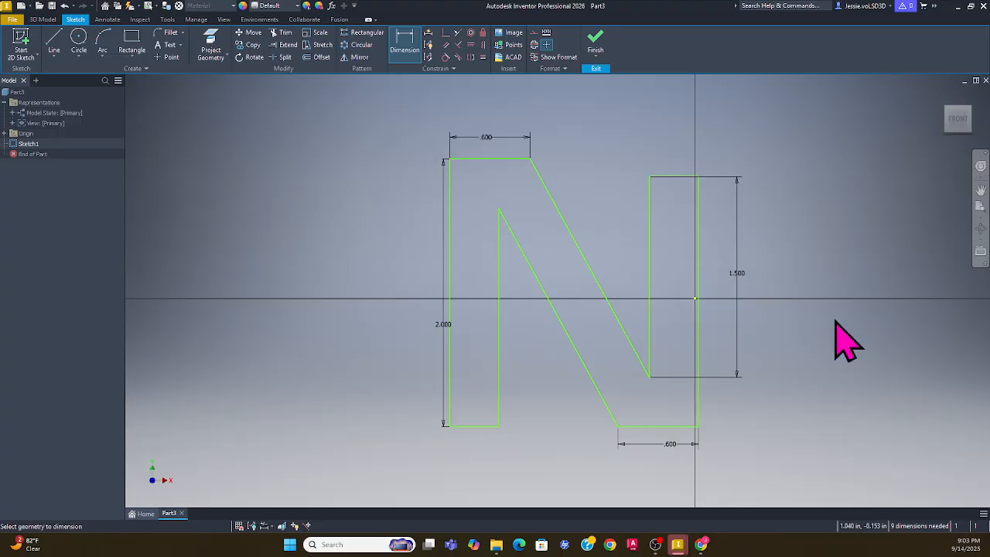
Dimension the inner left vertical edge to 1.500
left_click(500, 338)
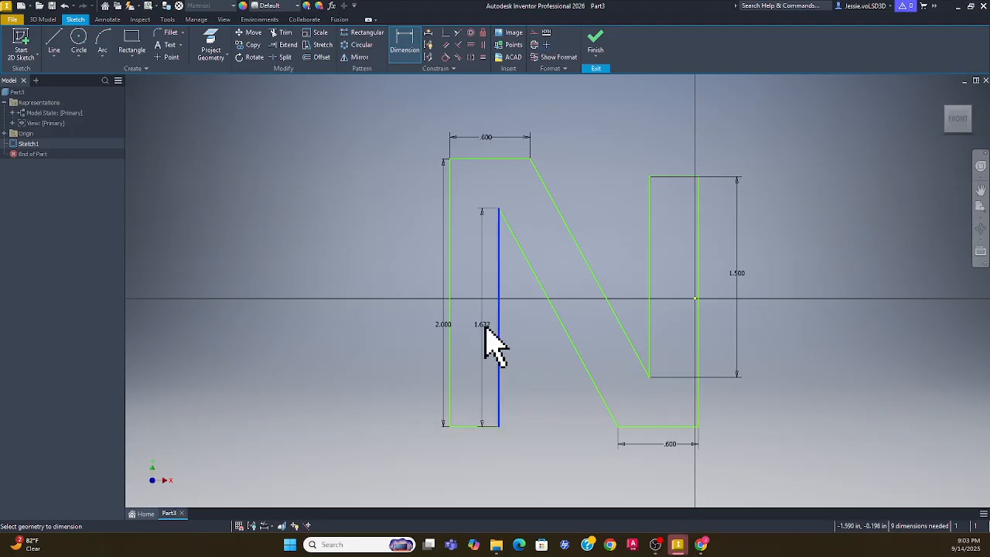
left_click(527, 326)
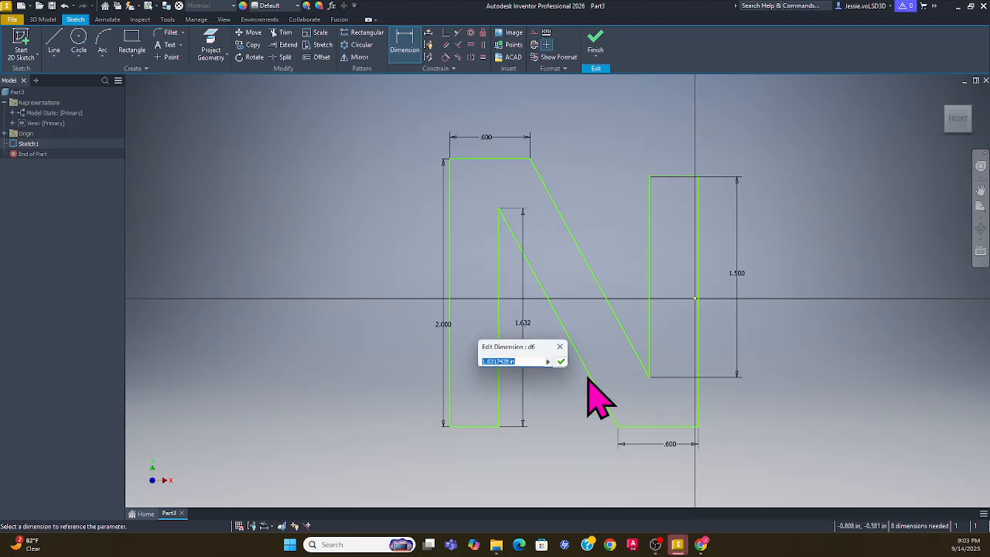
type("1.5")
key("Return")
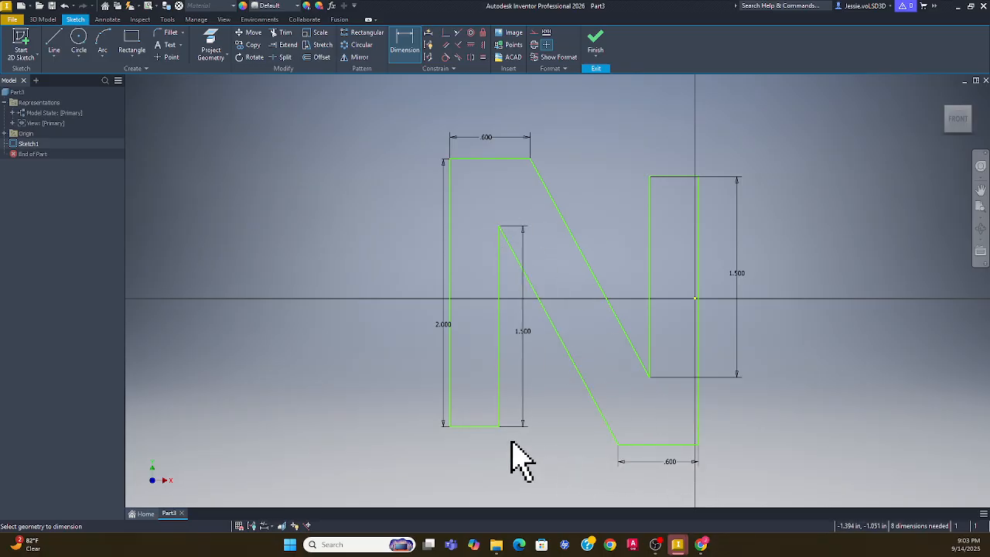
key("Escape")
left_click(489, 158)
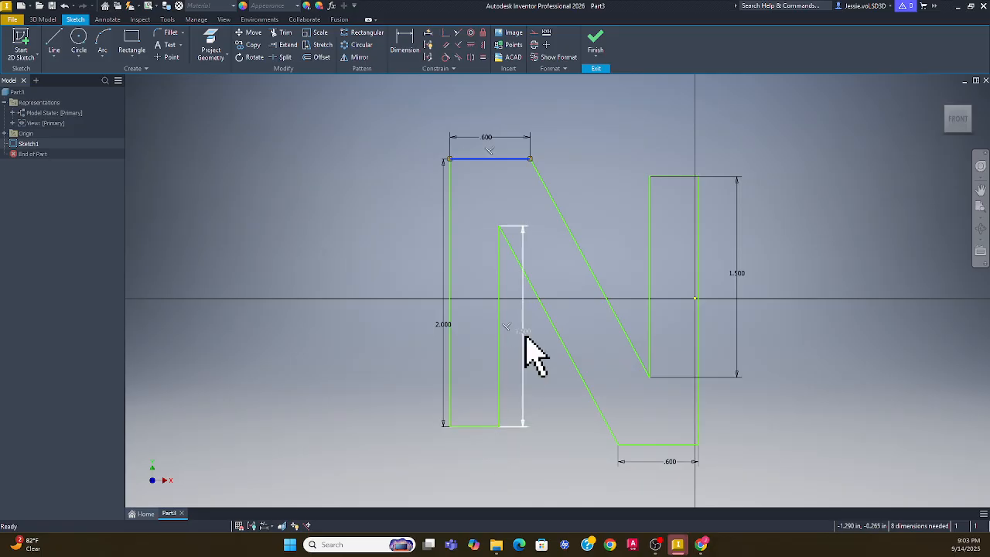
Undo the 1.5 edit to restore the inner-left edge to 1.632, then try Horizontal on the right leg
key("ctrl+z")
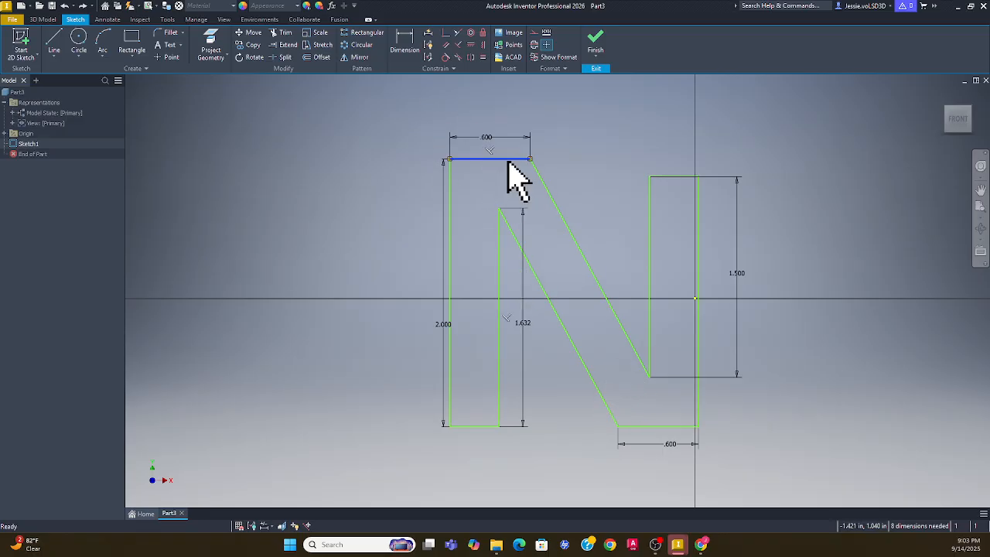
left_click(666, 179)
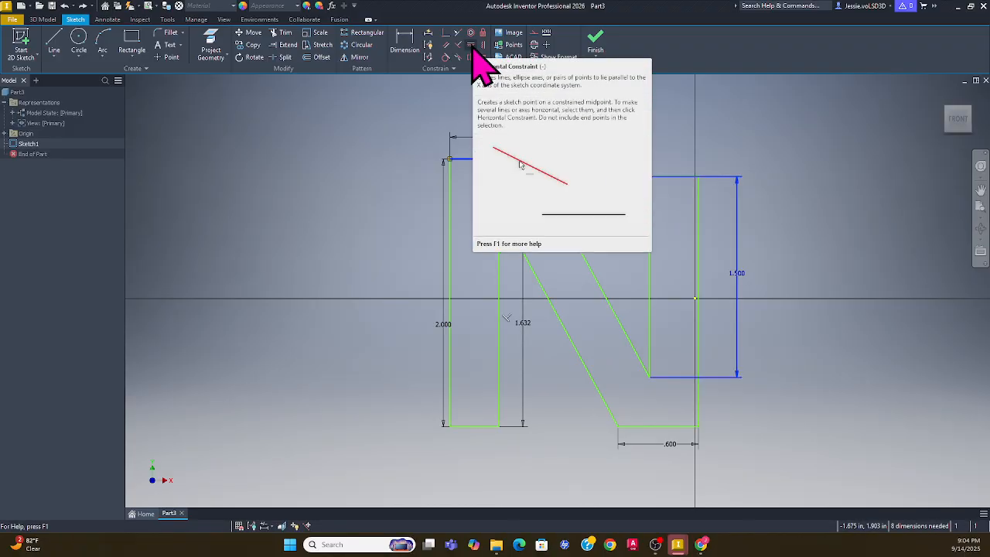
left_click(474, 45)
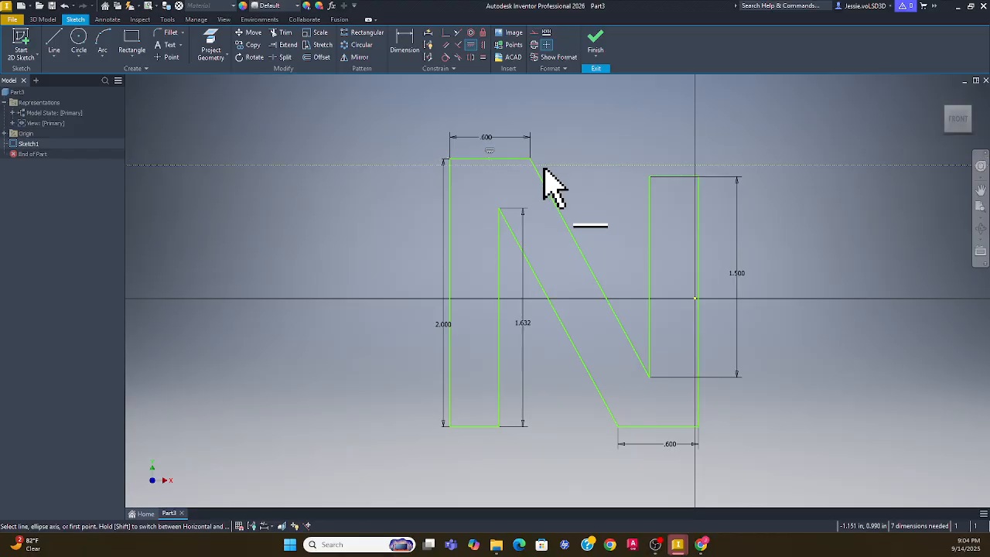
key("Escape")
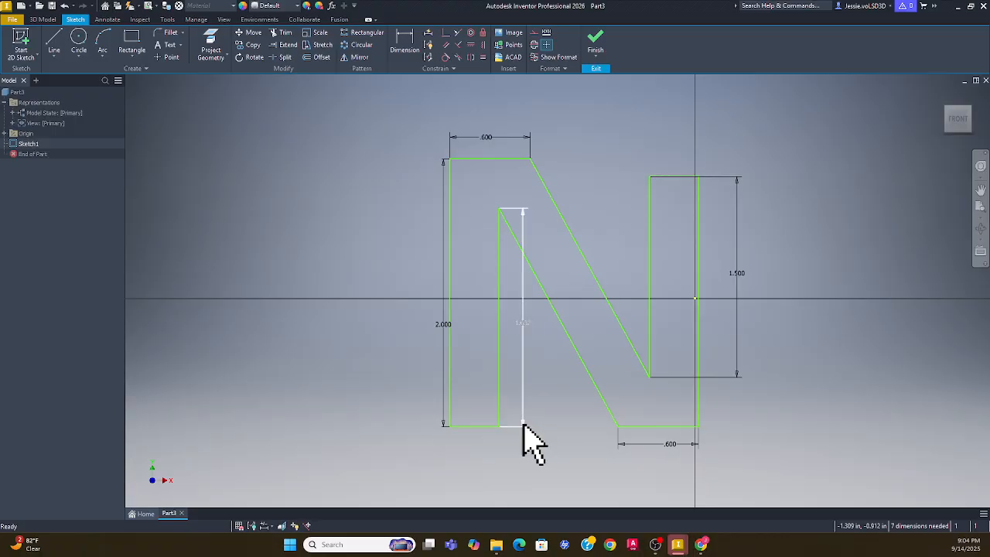
Delete the right leg's 1.500 height dimension, keeping 2.000, 1.632 and both .600 widths
left_click(480, 160)
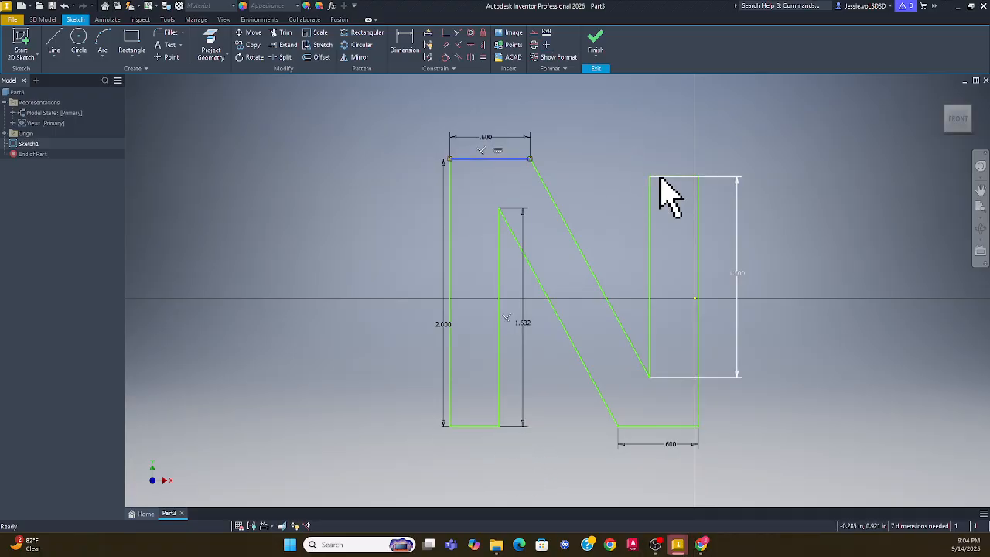
left_click(657, 178, "ctrl")
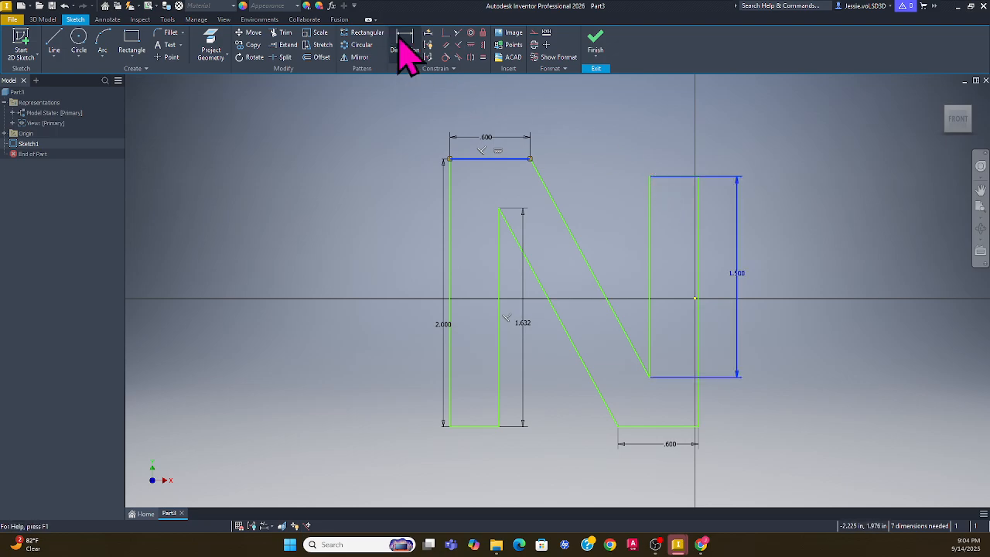
left_click(709, 229)
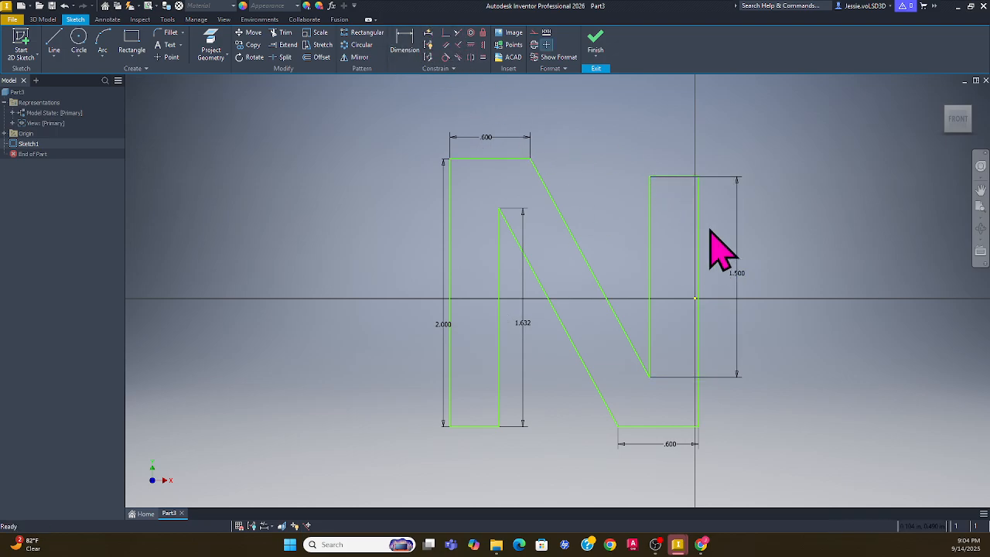
scroll(671, 194, "up", 6)
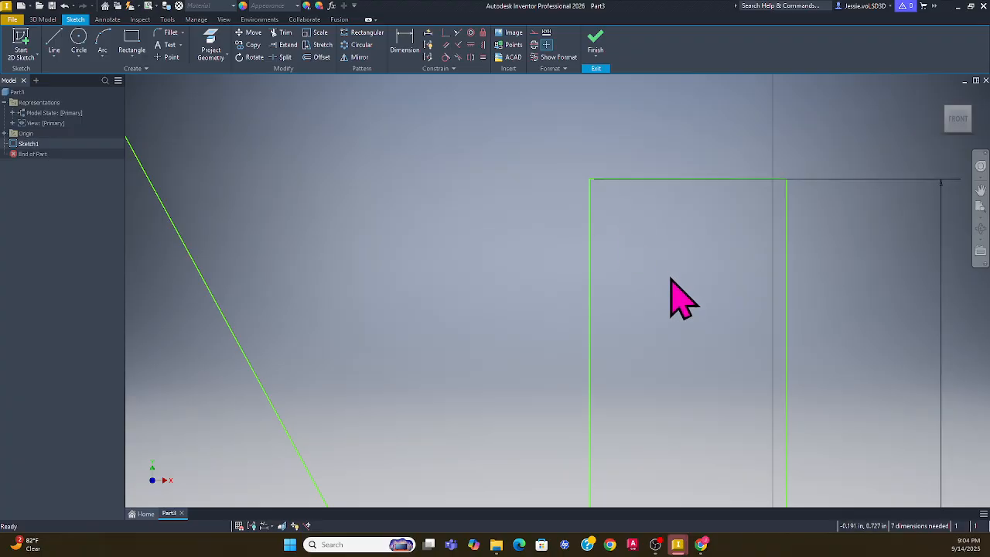
scroll(671, 295, "down", 6)
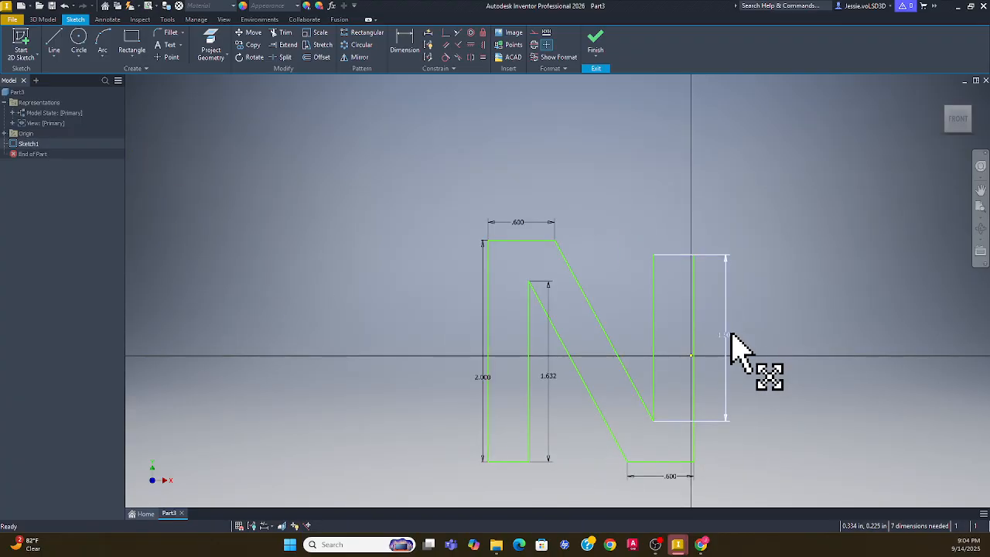
key("Delete")
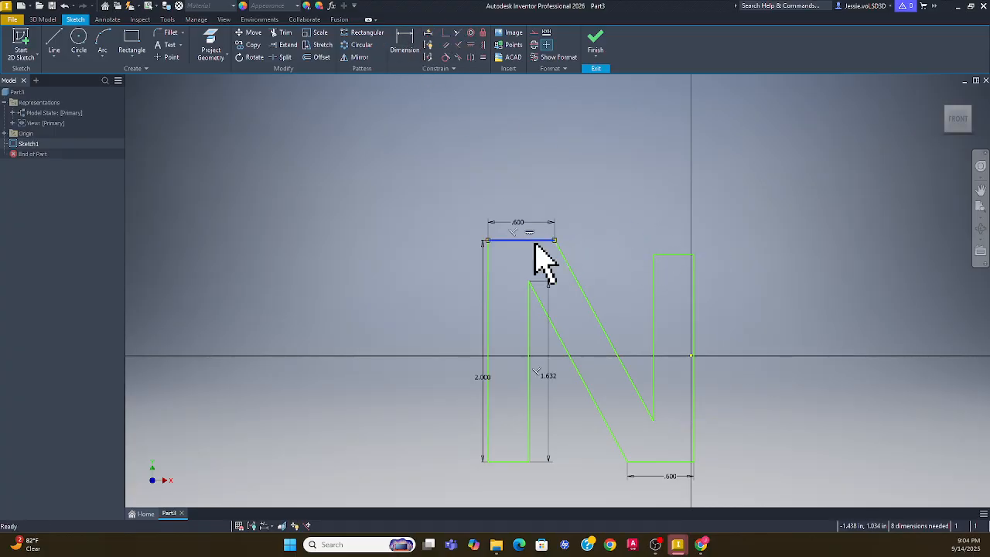
Make the right leg's top edge collinear with the left bar's top edge
left_click(667, 255, "ctrl")
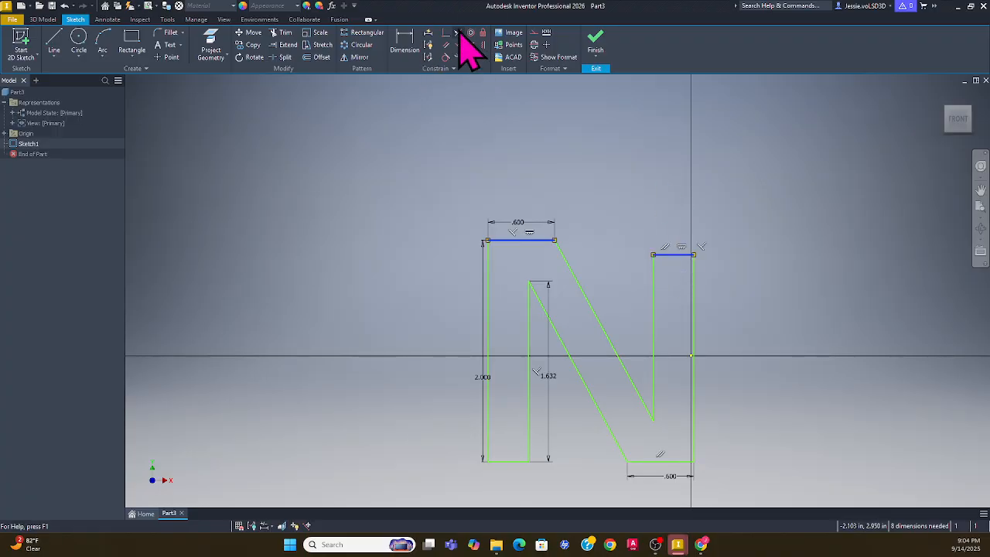
left_click(458, 33)
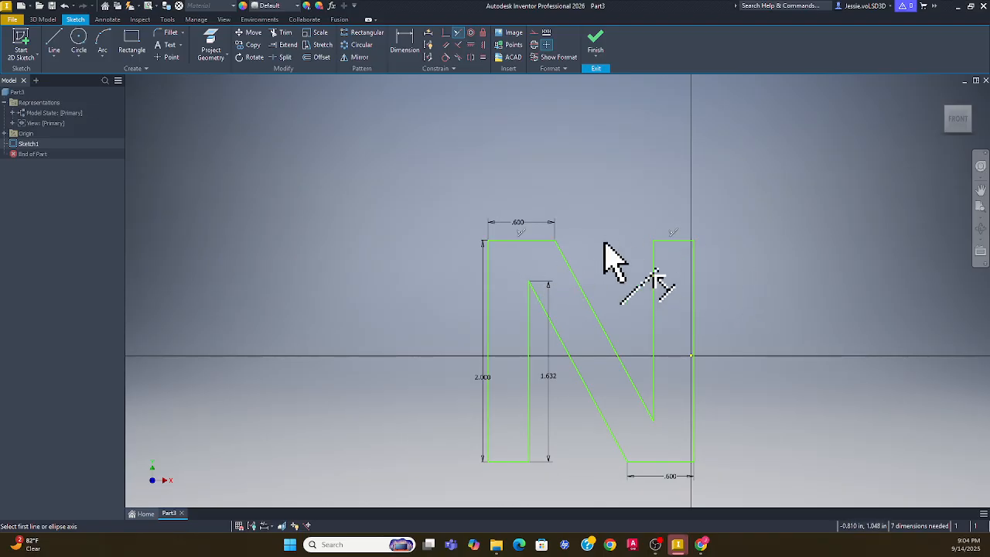
key("Escape")
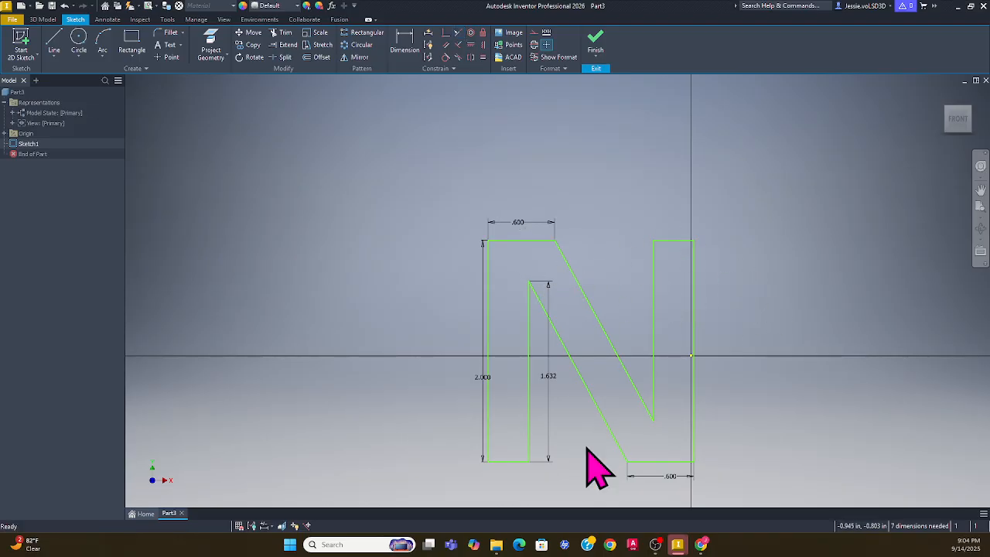
Select the bottom-left and bottom-right edges and try a Symmetric constraint, then cancel it
left_click(518, 463)
left_click(651, 464, "ctrl")
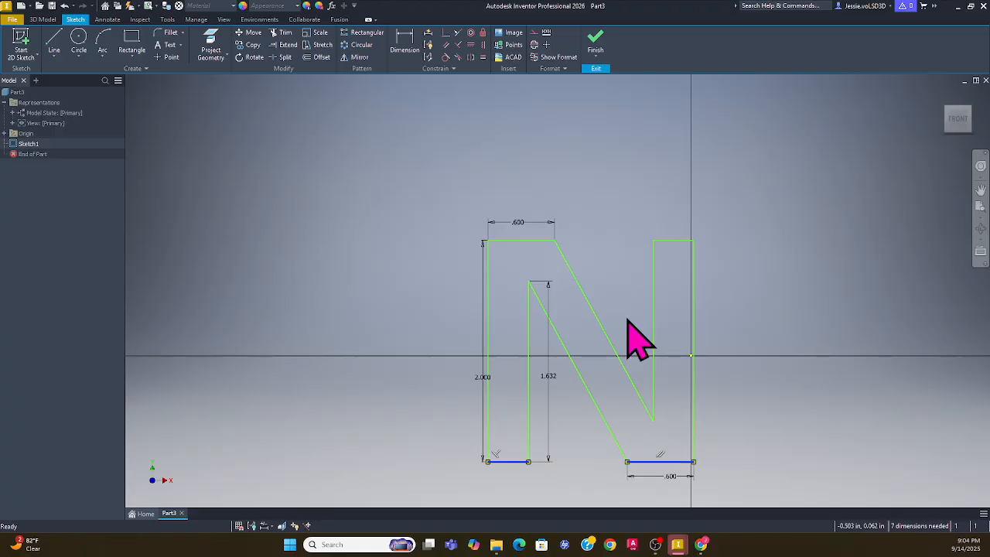
left_click(457, 32)
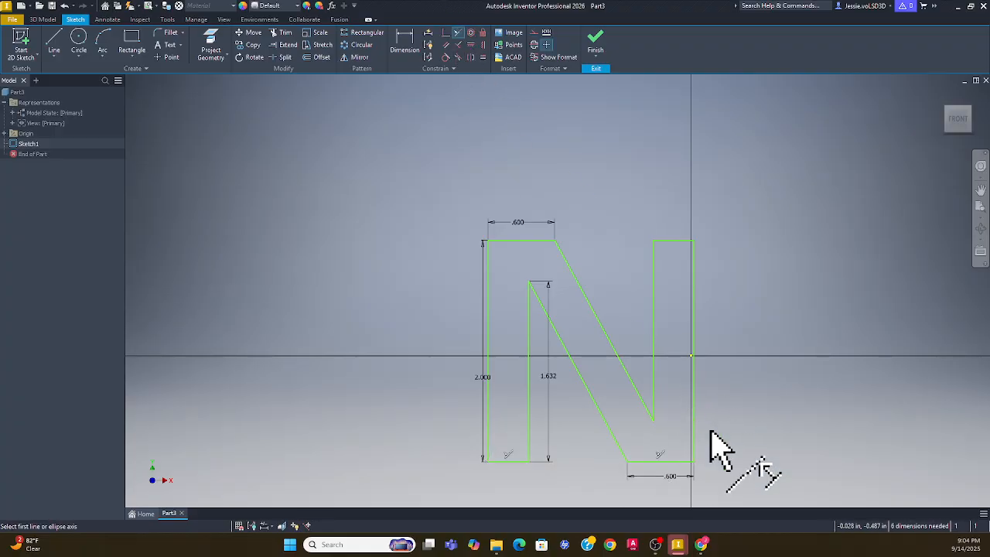
key("Escape")
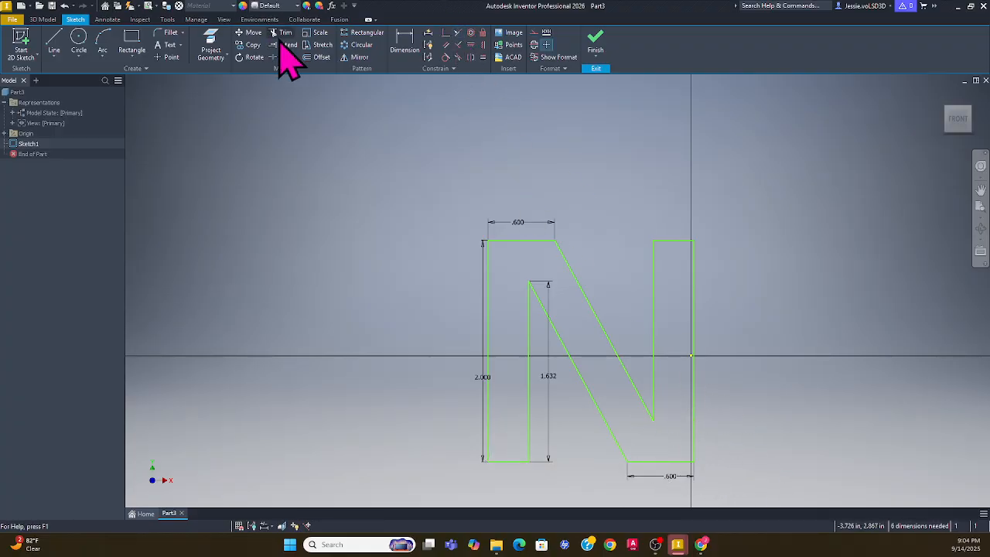
Dimension the right stroke's inner edge to 1.5 and change the inner-left 1.632 height to 1.500
left_click(410, 40)
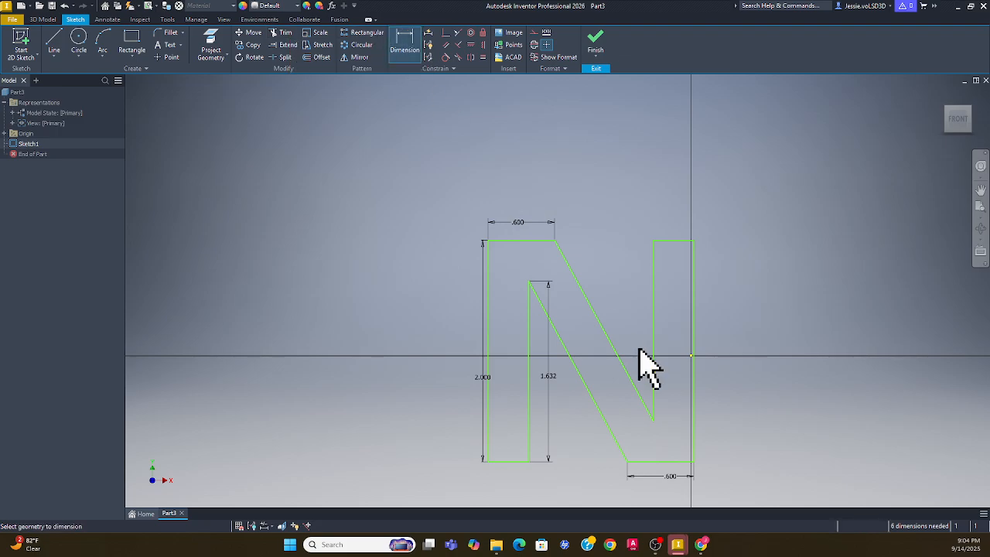
left_click(695, 383)
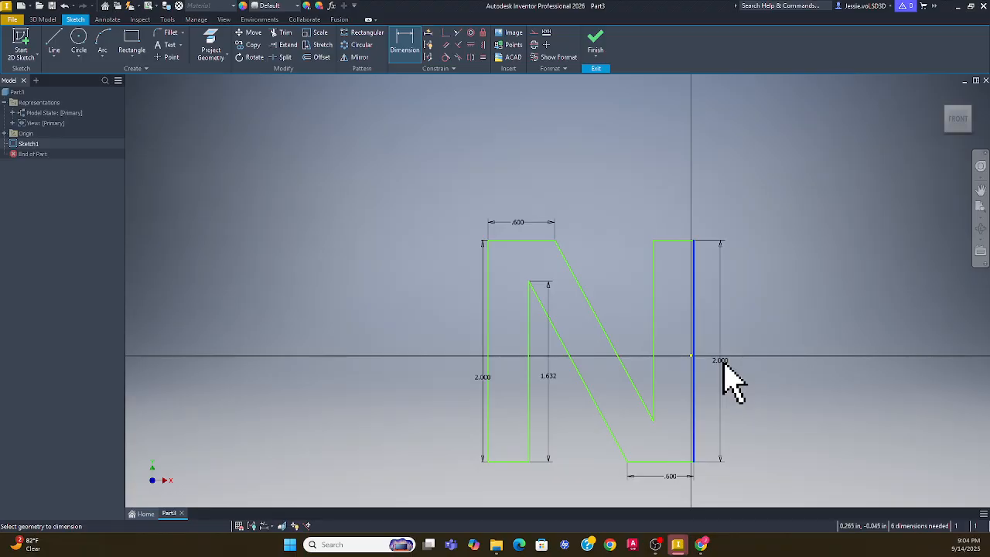
key("Escape")
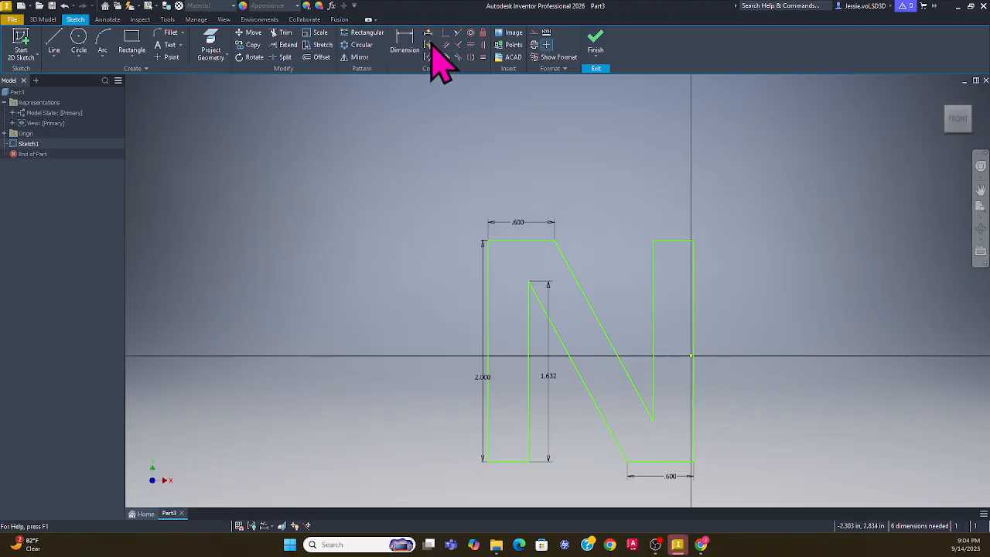
left_click(396, 46)
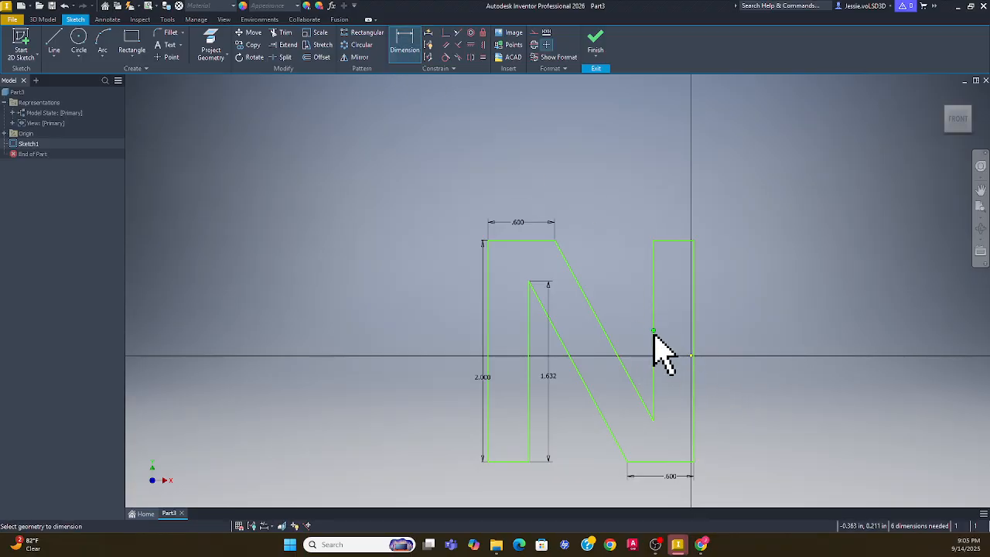
left_click(654, 348)
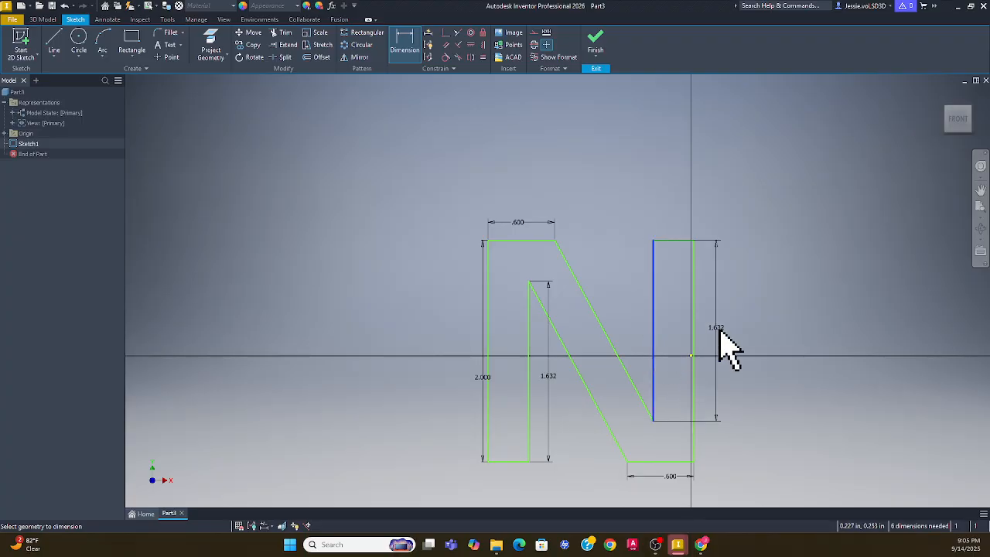
left_click(718, 328)
type("1.5")
key("Return")
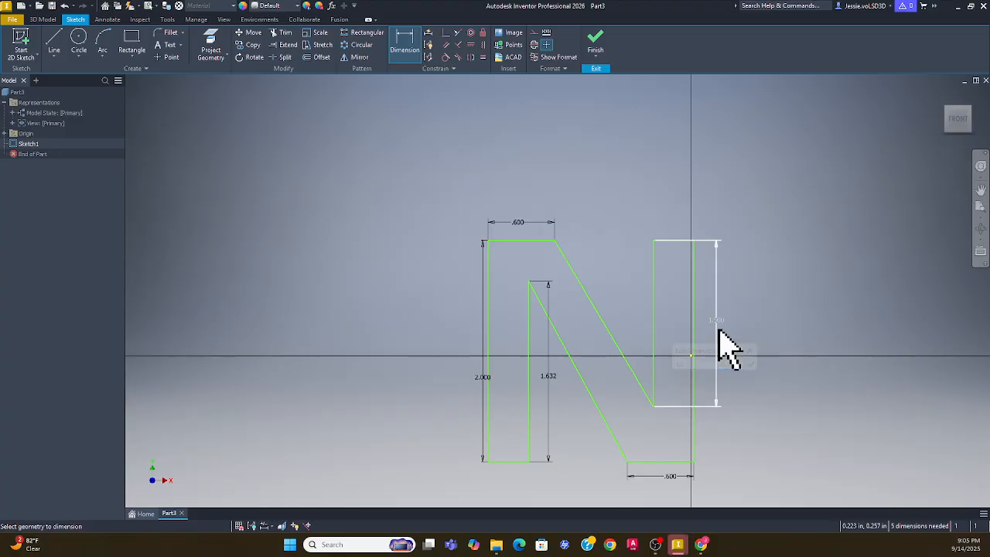
left_click(547, 377)
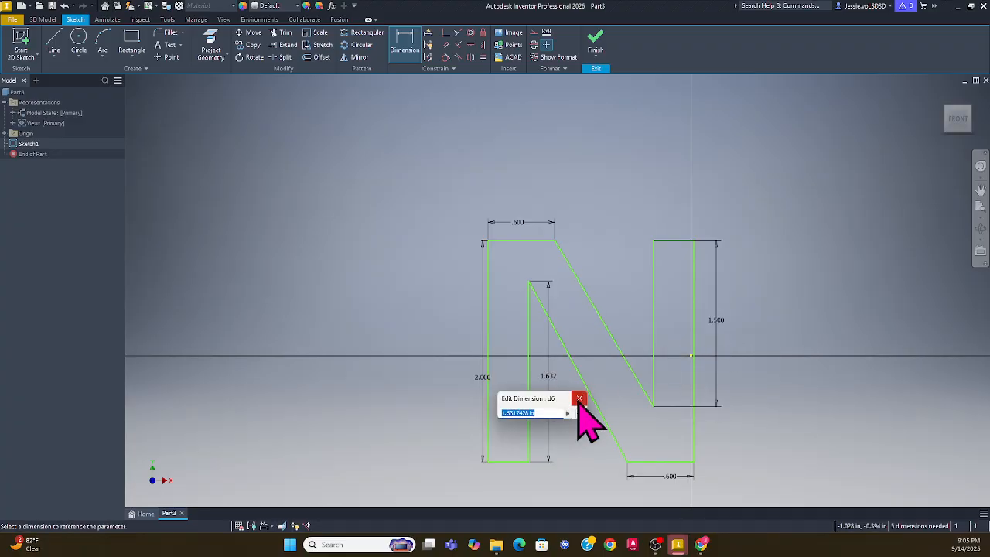
type("1.5")
key("Return")
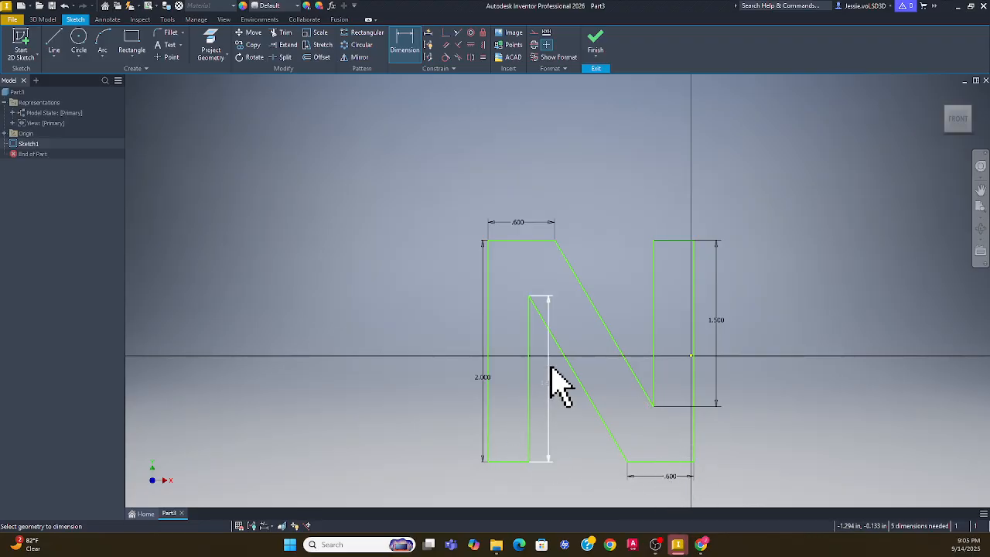
Dimension the left leg's bottom width and the right stroke's top width to .400
left_click(515, 462)
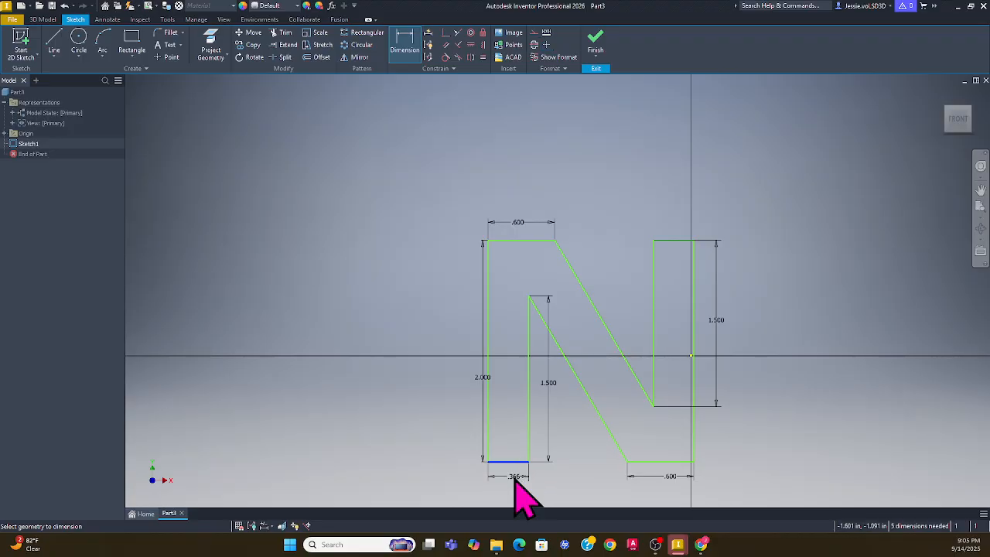
left_click(516, 478)
type(".4")
key("Return")
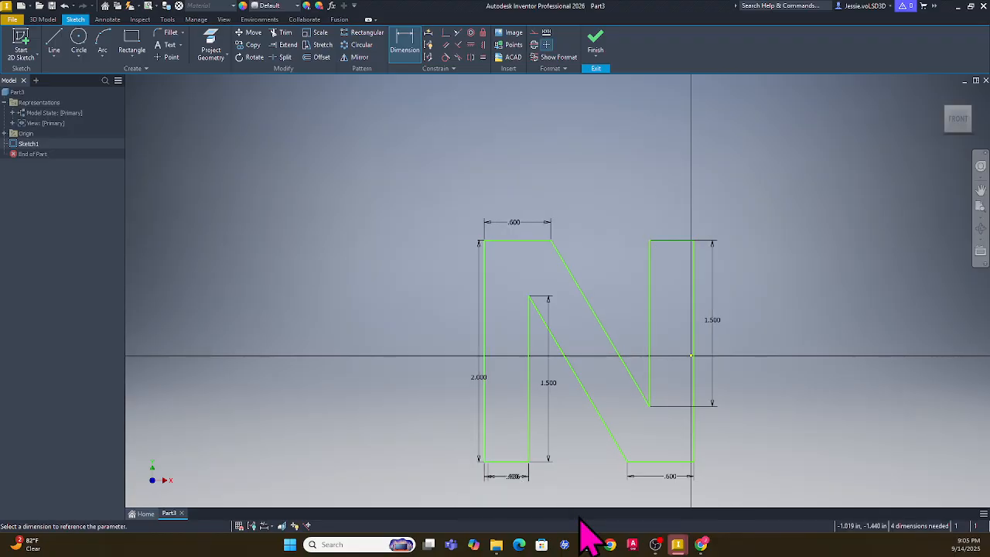
left_click(659, 242)
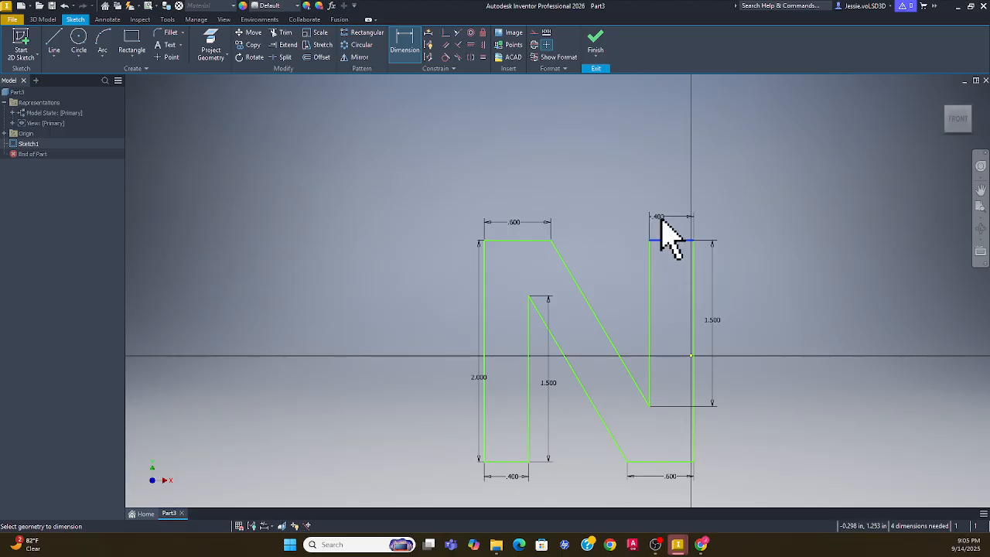
left_click(670, 220)
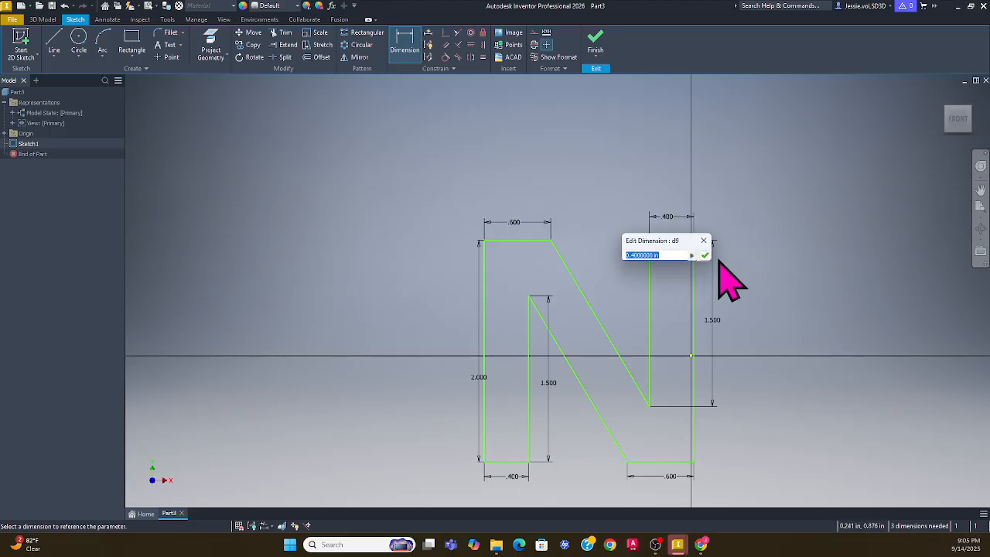
left_click(705, 255)
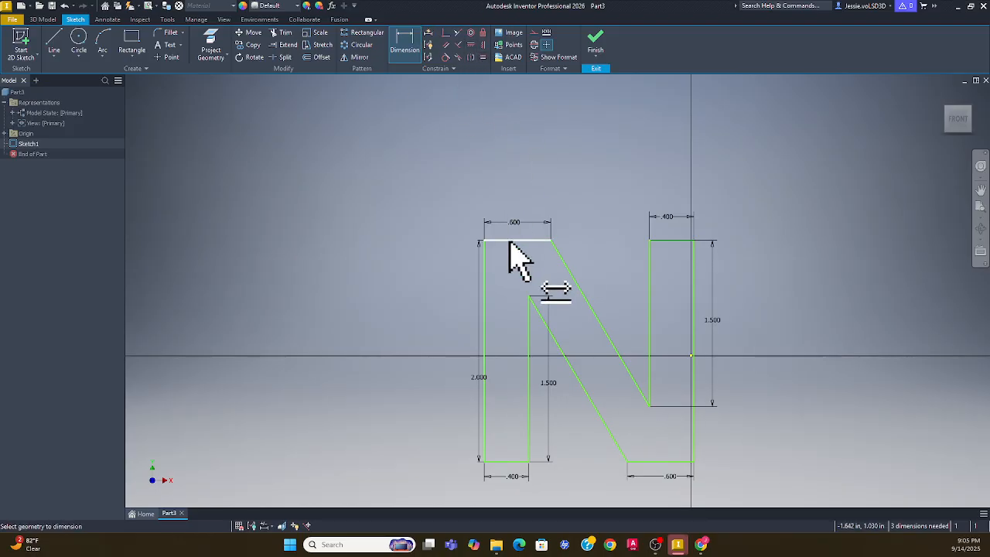
Change the top bar's .600 width dimension to .700
key("Escape")
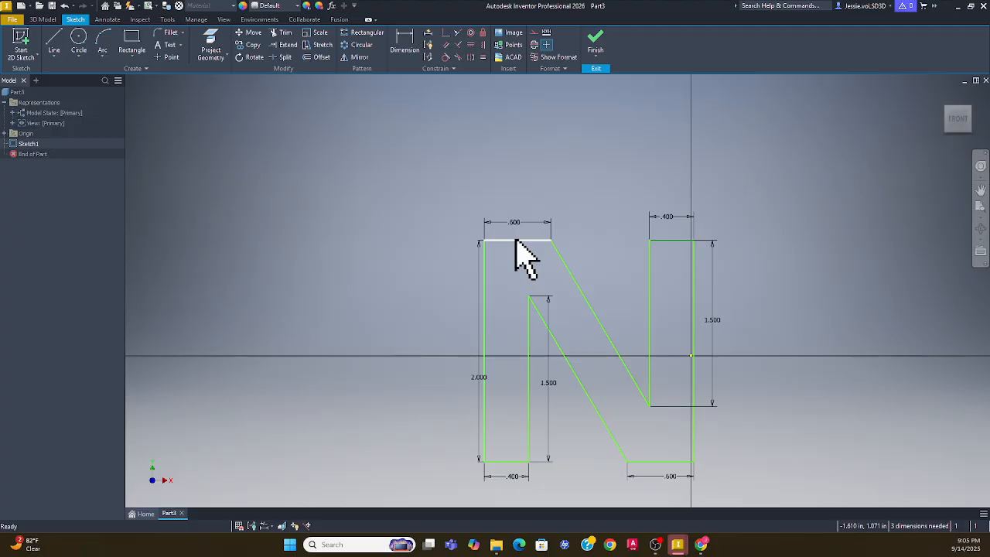
double_click(515, 222)
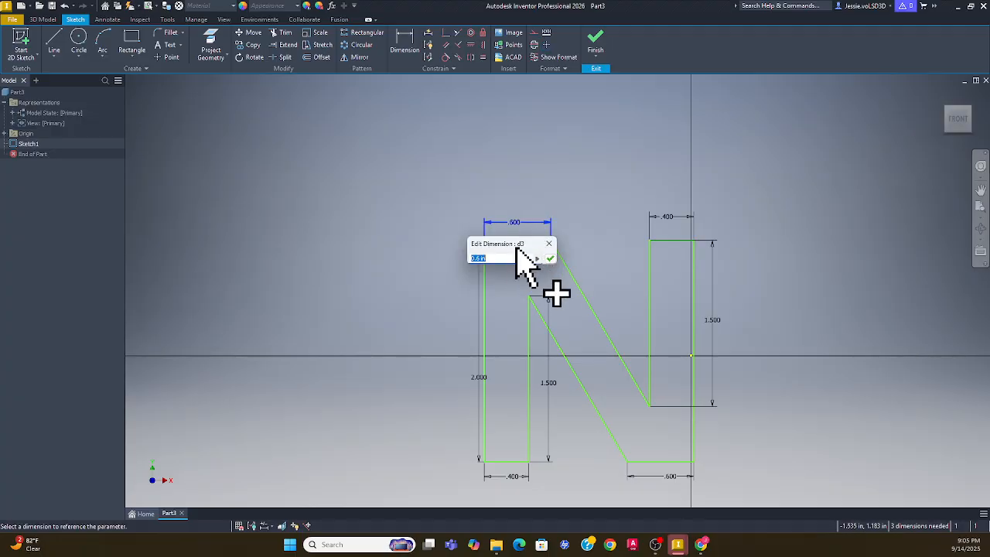
key("Return")
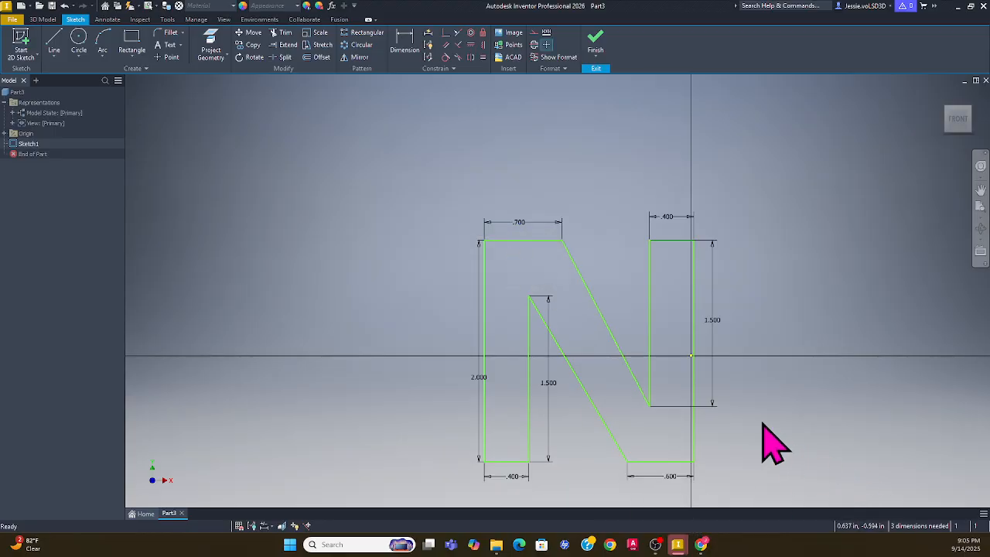
Delete the top bar's .700 width dimension
double_click(520, 222)
key("Return")
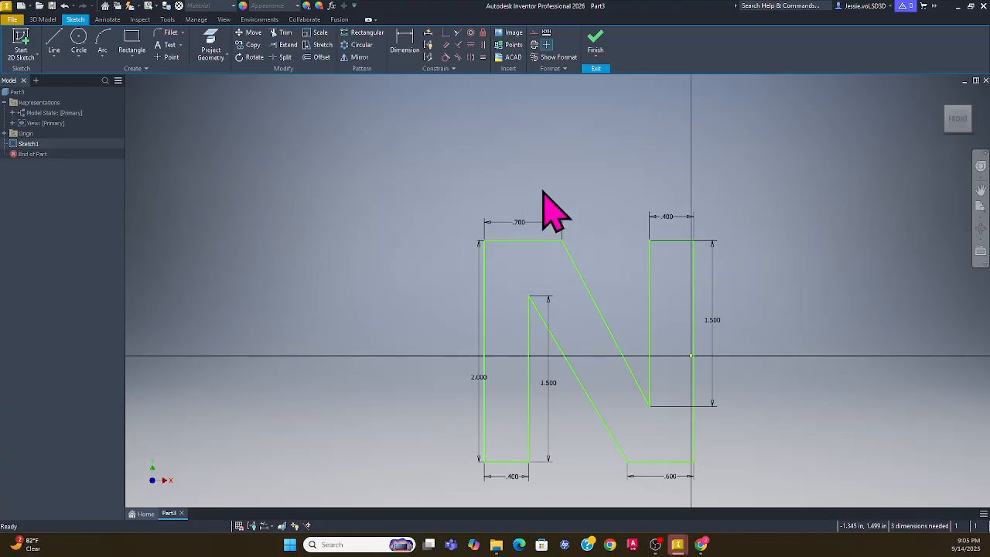
left_click(524, 225)
key("Delete")
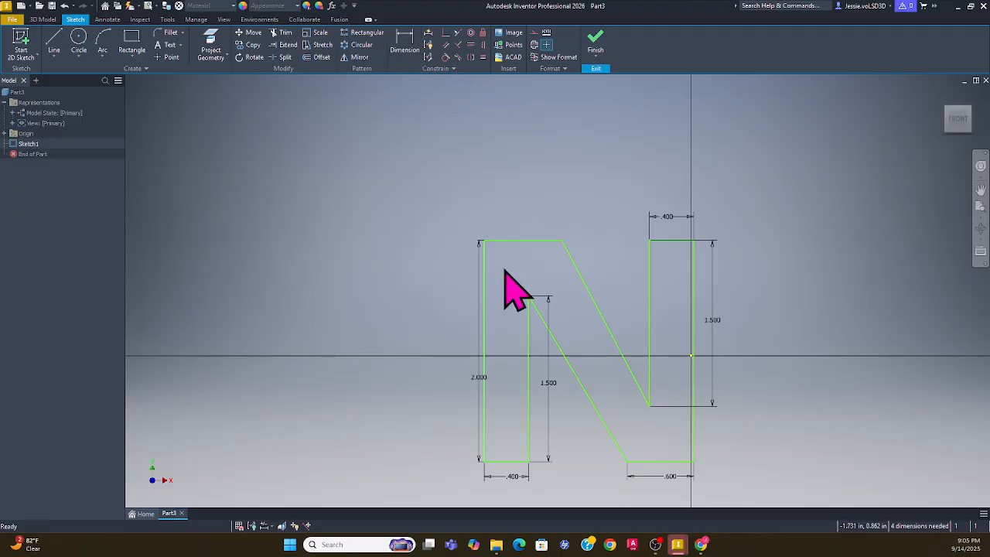
Apply an Equal constraint between the N's top bar and its bottom-right bar
left_click(512, 240)
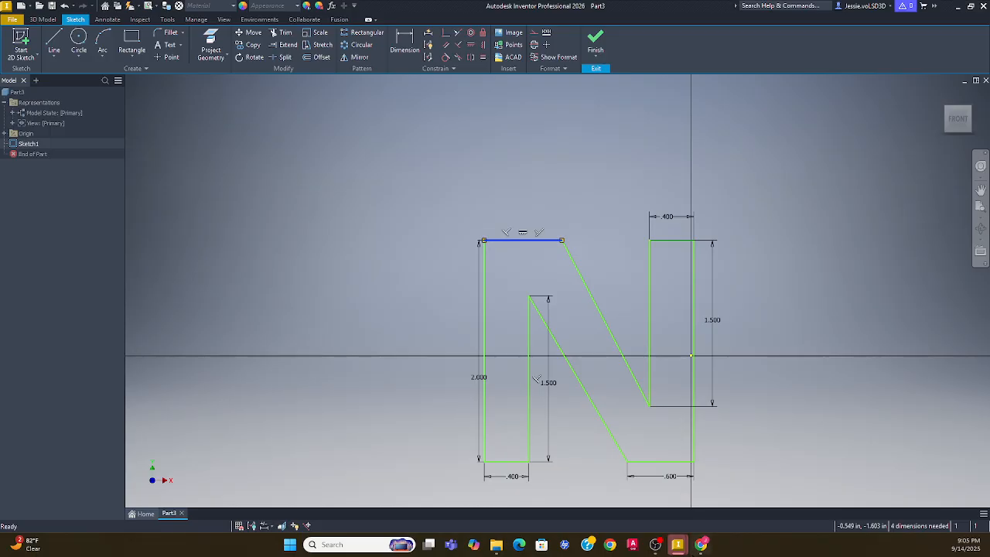
left_click(798, 434)
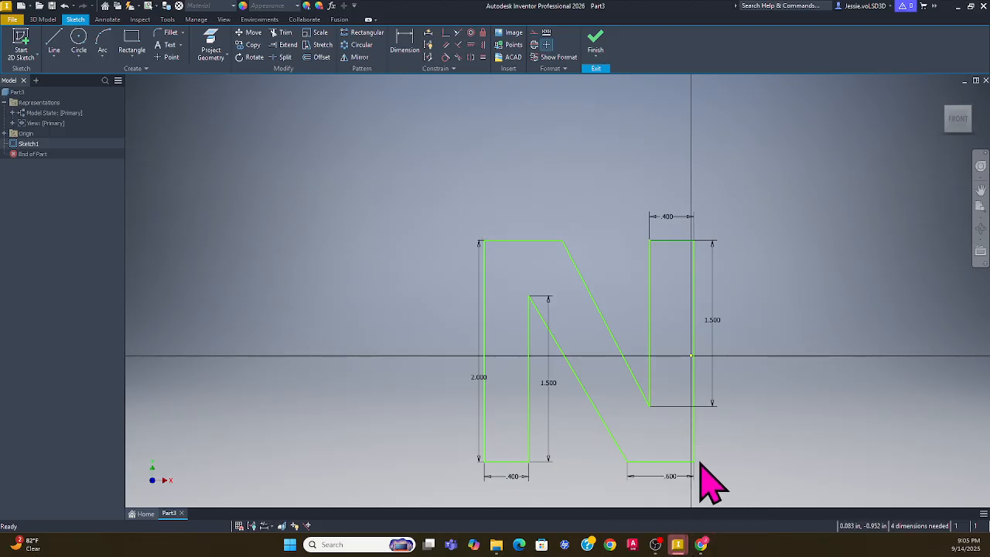
left_click(533, 241)
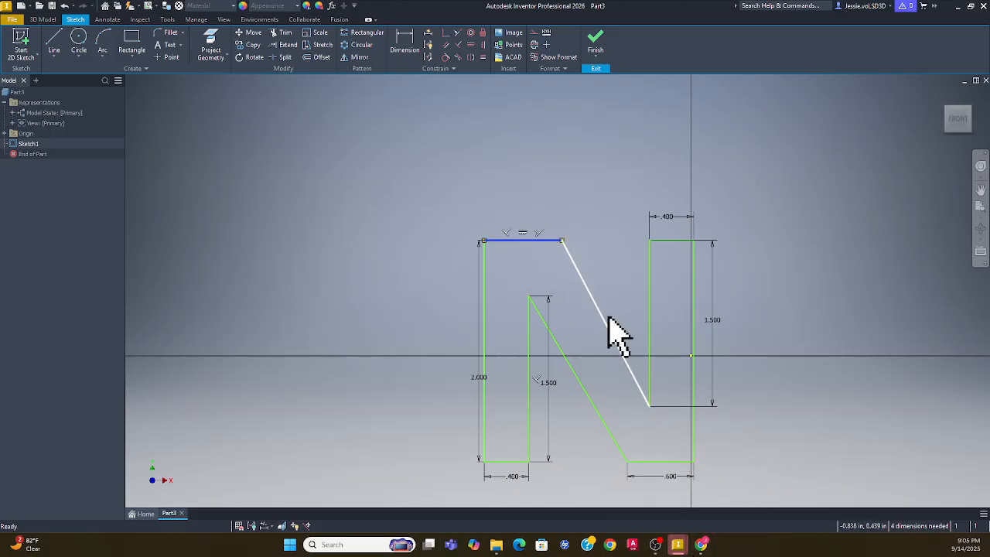
left_click(654, 463, "ctrl")
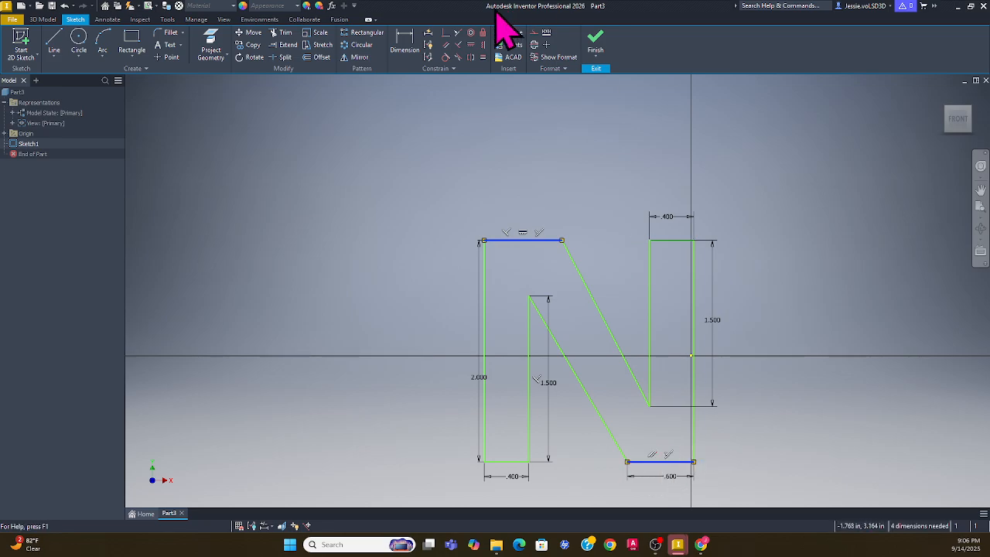
left_click(484, 58)
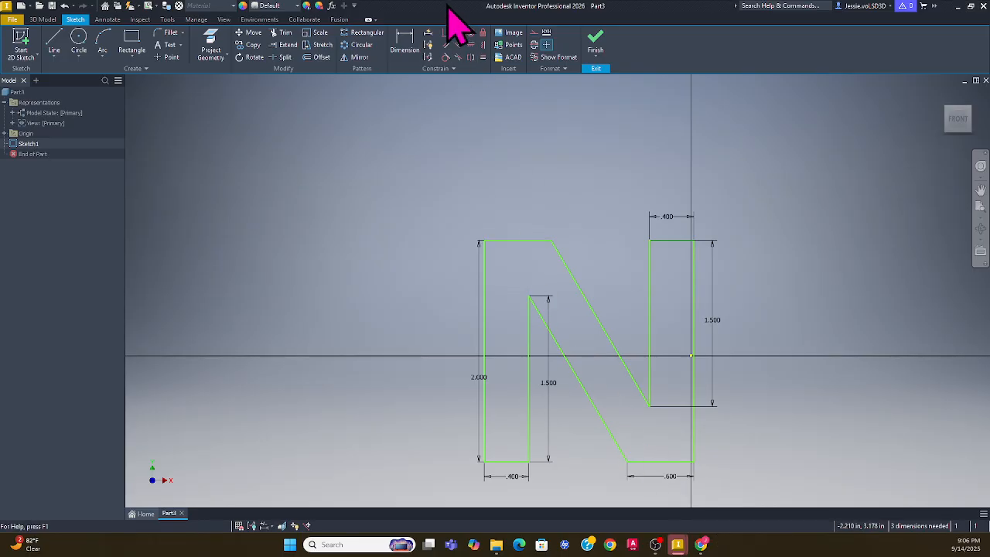
left_click(406, 38)
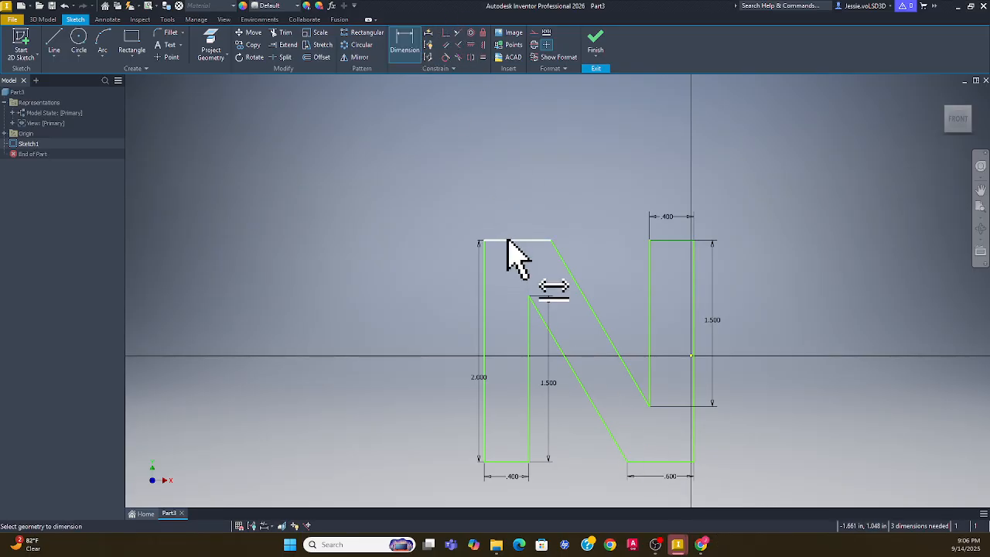
Add a driven reference dimension to the top bar and set the bottom bar width to .700
left_click(512, 240)
left_click(524, 217)
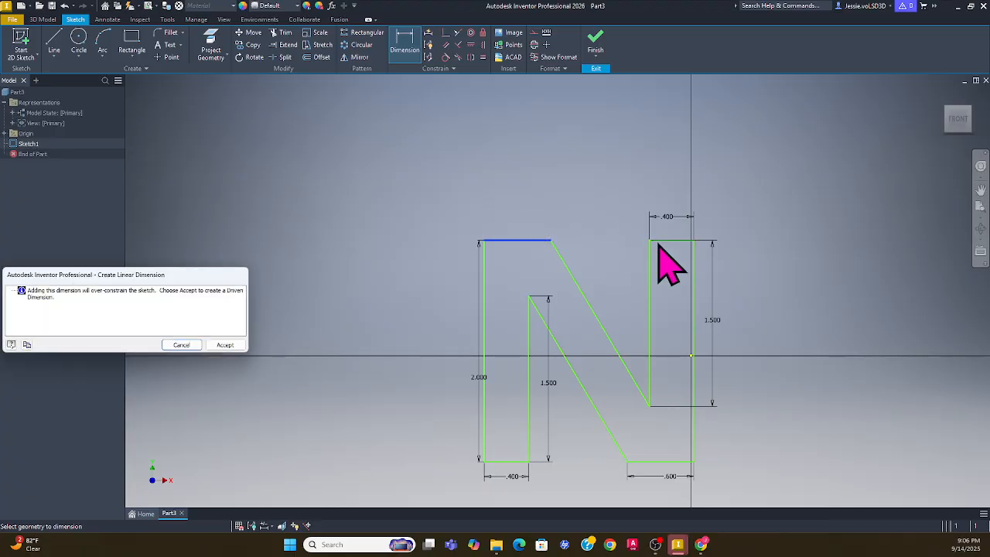
left_click(225, 346)
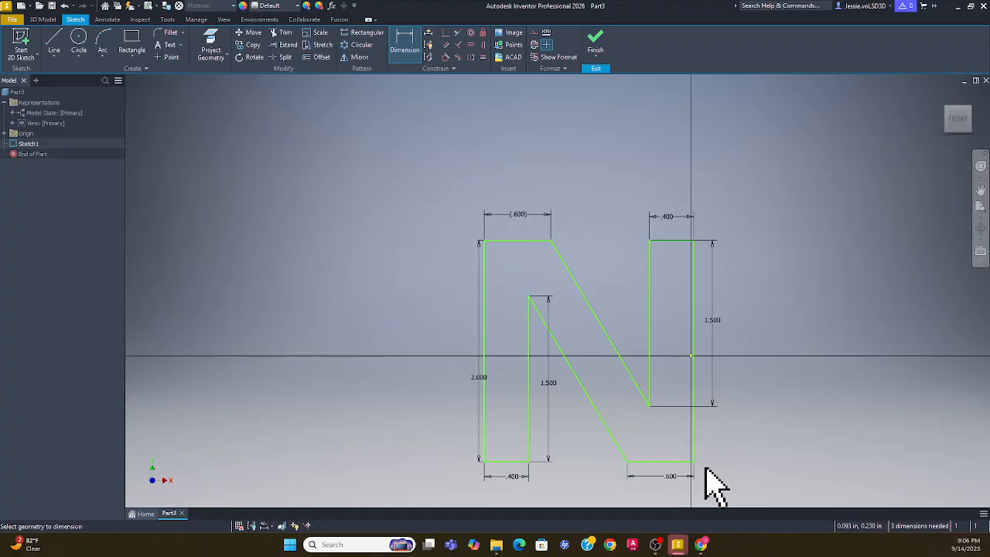
left_click(672, 489)
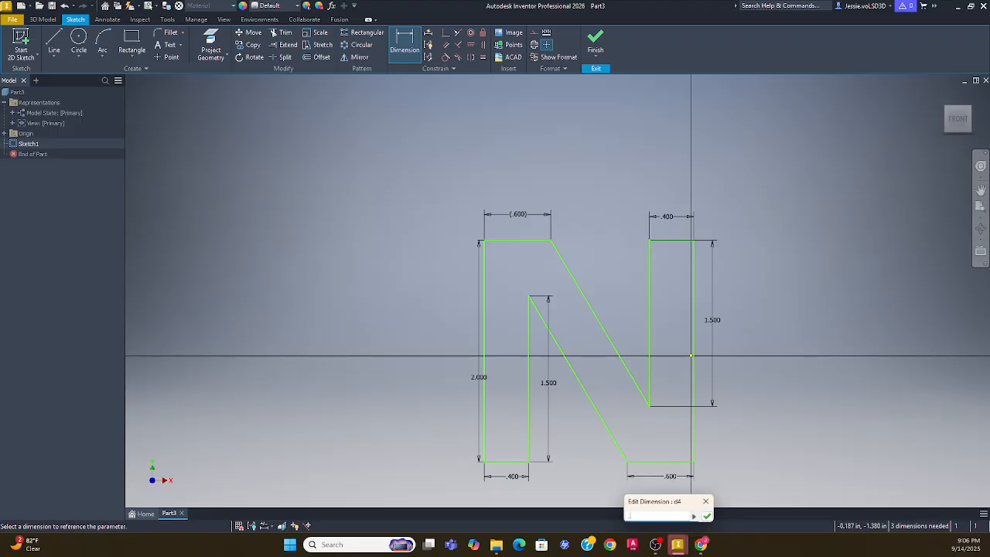
key("Return")
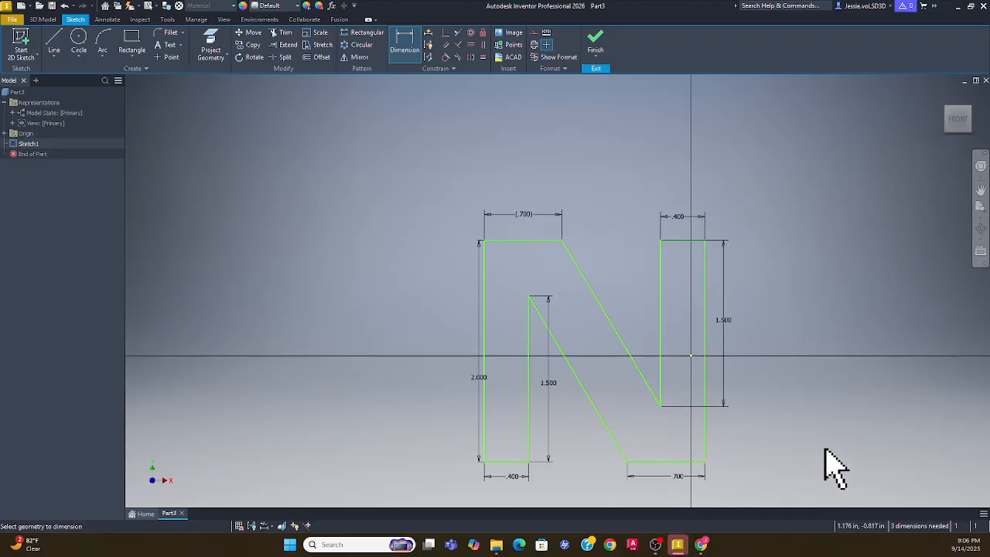
key("Escape")
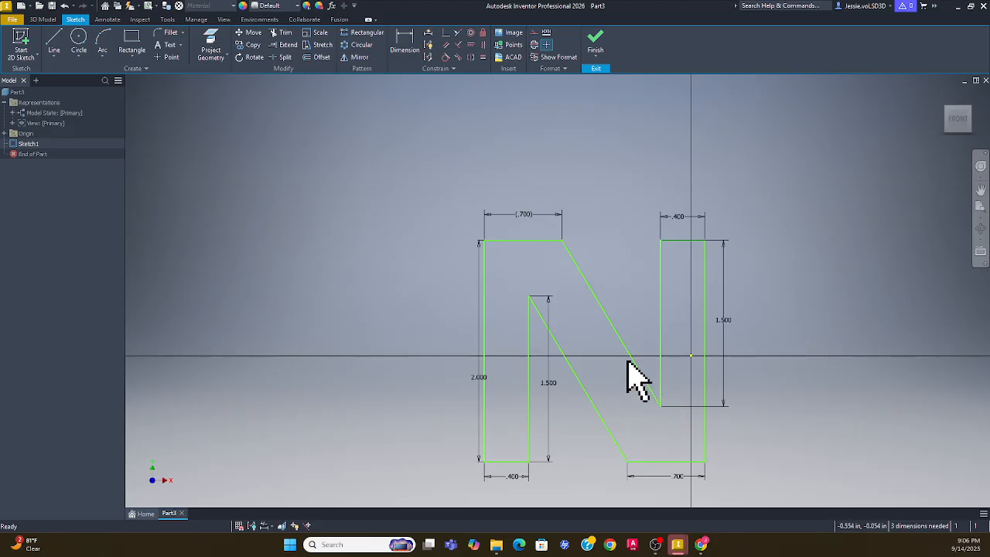